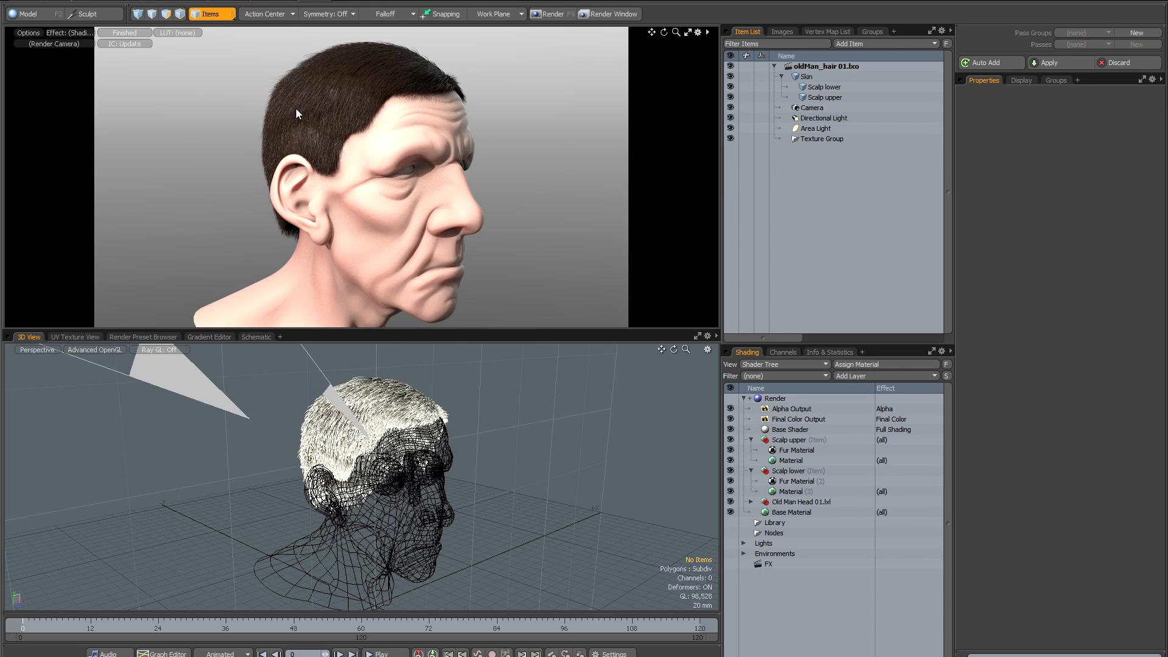
- Turn off the Scalp upper and Scalp lower shader groups so the head displays without fur
{"action": "left_click_drag", "start_coordinate": [376, 488], "coordinate": [412, 452], "text": "alt+shift"}
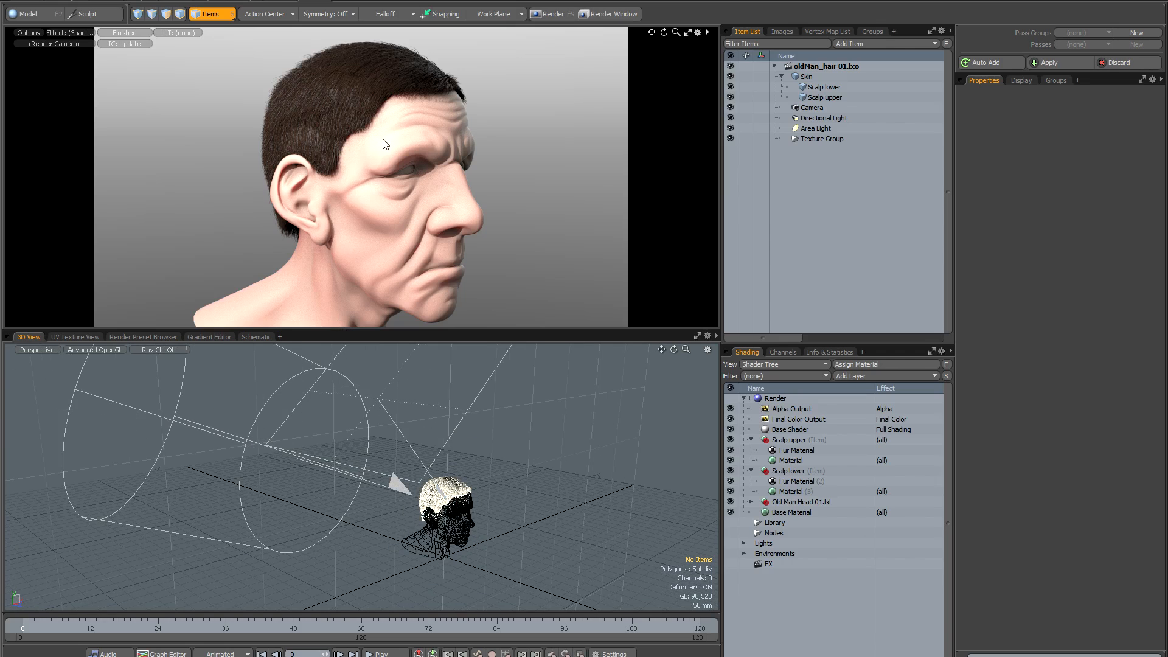
{"action": "left_click_drag", "start_coordinate": [510, 491], "coordinate": [509, 435], "text": "alt"}
{"action": "left_click_drag", "start_coordinate": [422, 489], "coordinate": [530, 490], "text": "ctrl+alt"}
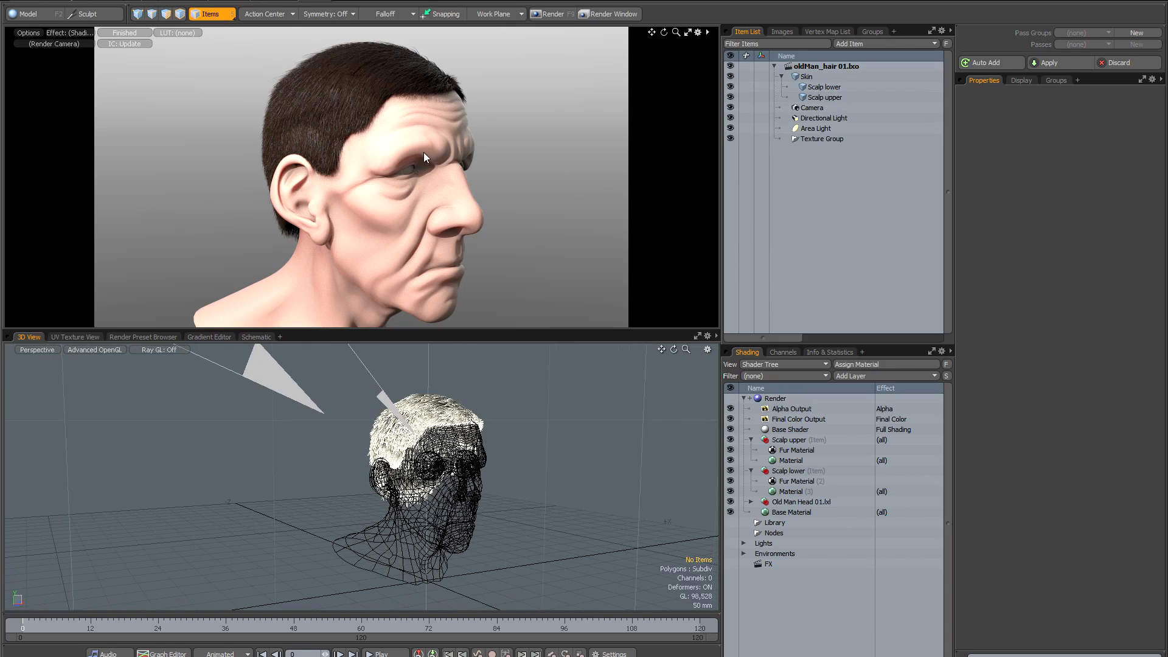
{"action": "left_click_drag", "start_coordinate": [485, 458], "coordinate": [504, 459], "text": "alt"}
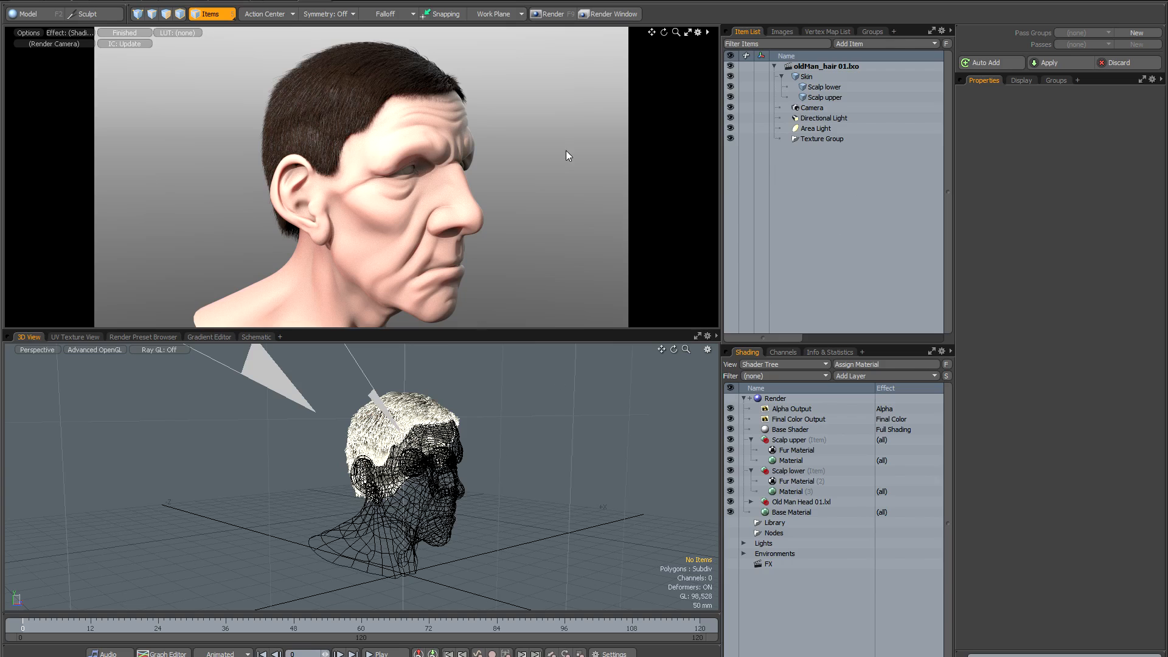
{"action": "left_click_drag", "start_coordinate": [473, 400], "coordinate": [456, 424], "text": "alt"}
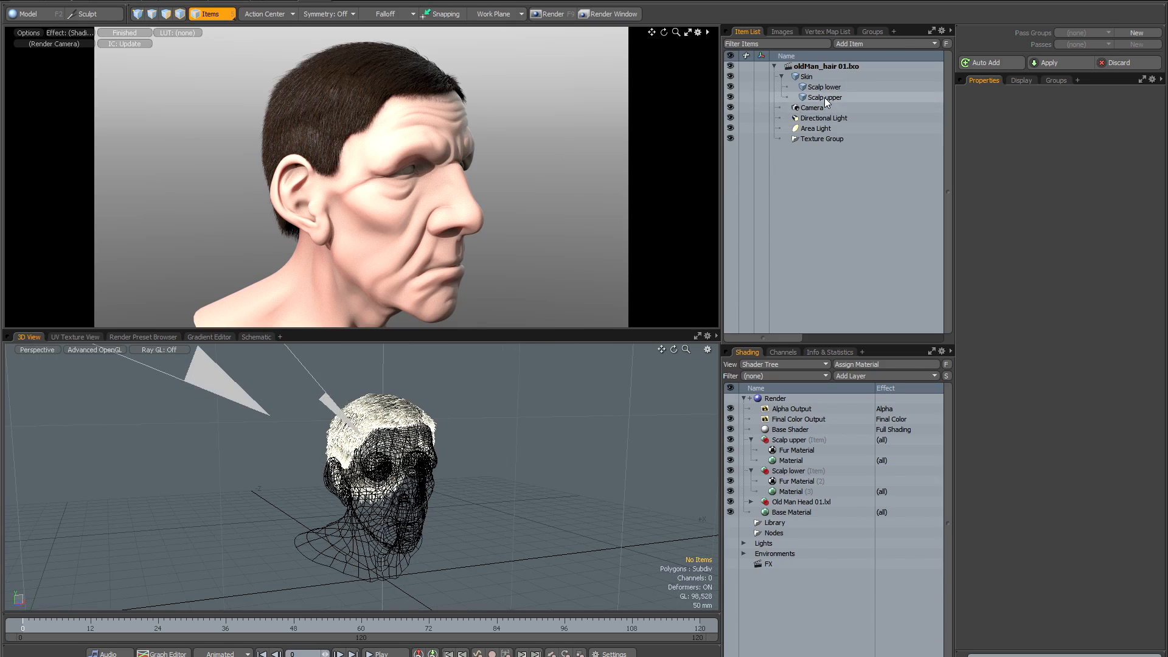
{"action": "left_click", "coordinate": [798, 492]}
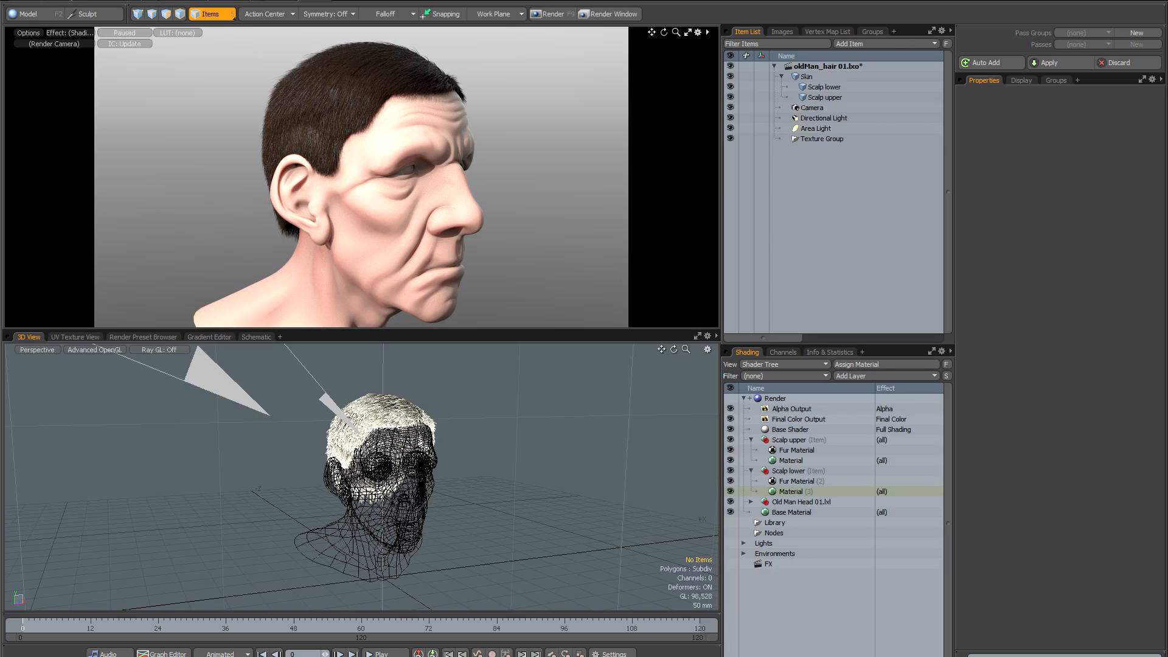
{"action": "left_click", "coordinate": [730, 439]}
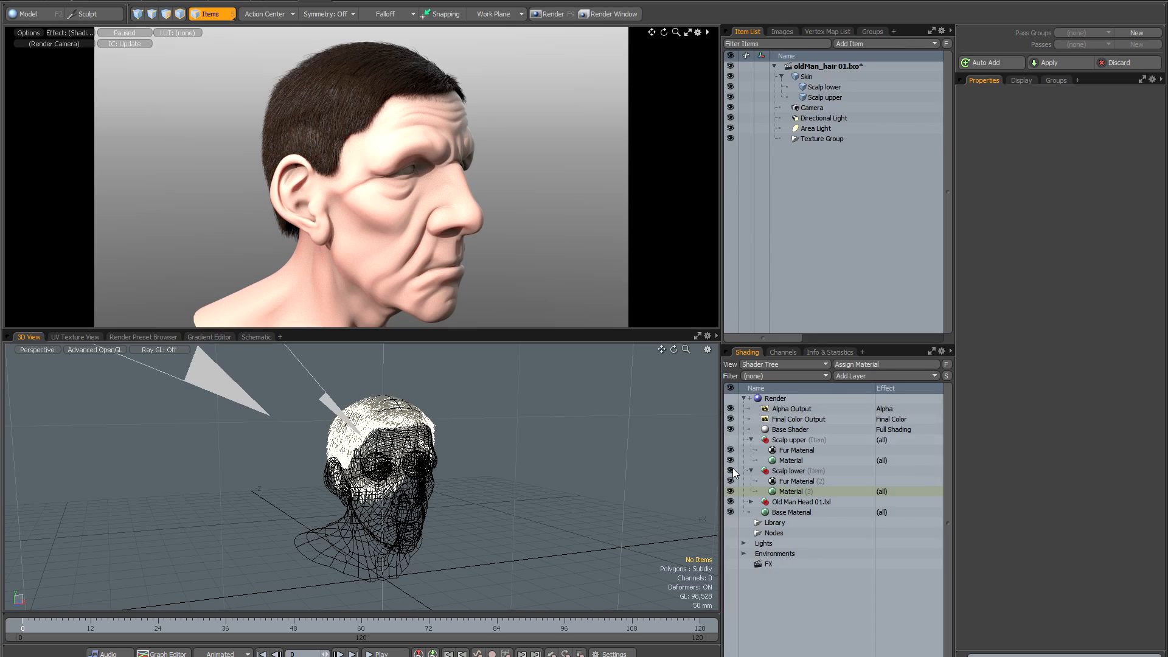
{"action": "left_click", "coordinate": [730, 470]}
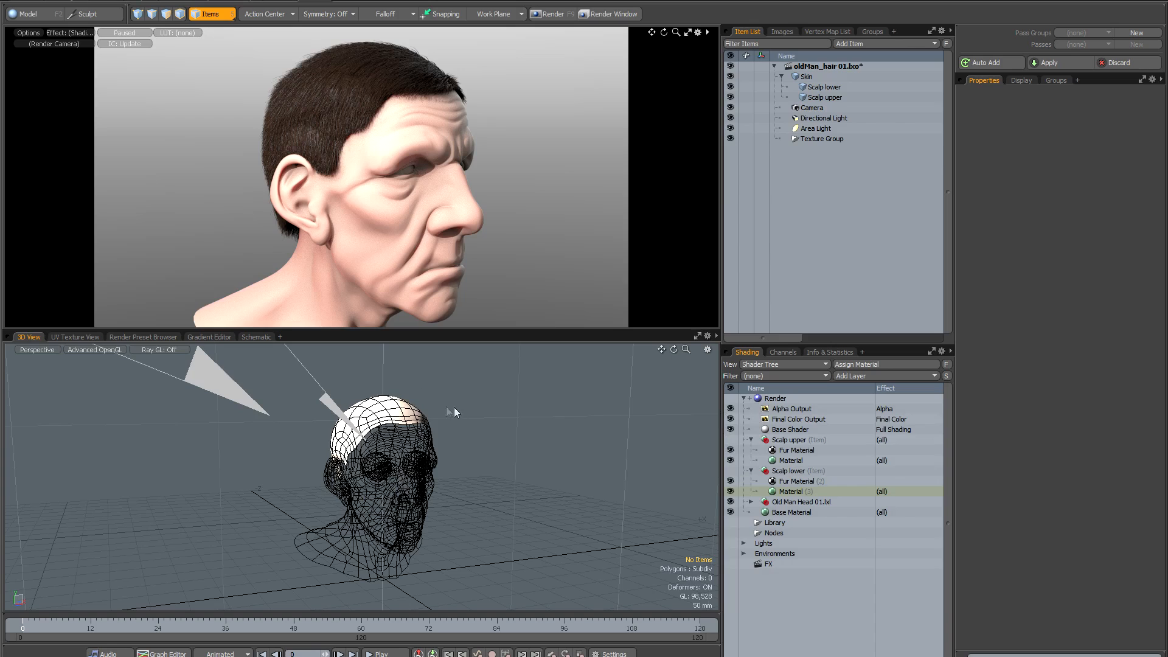
- Inspect the Scalp upper, Scalp lower and Skin meshes one at a time, and turn both scalp shader groups back on
{"action": "left_click", "coordinate": [820, 96]}
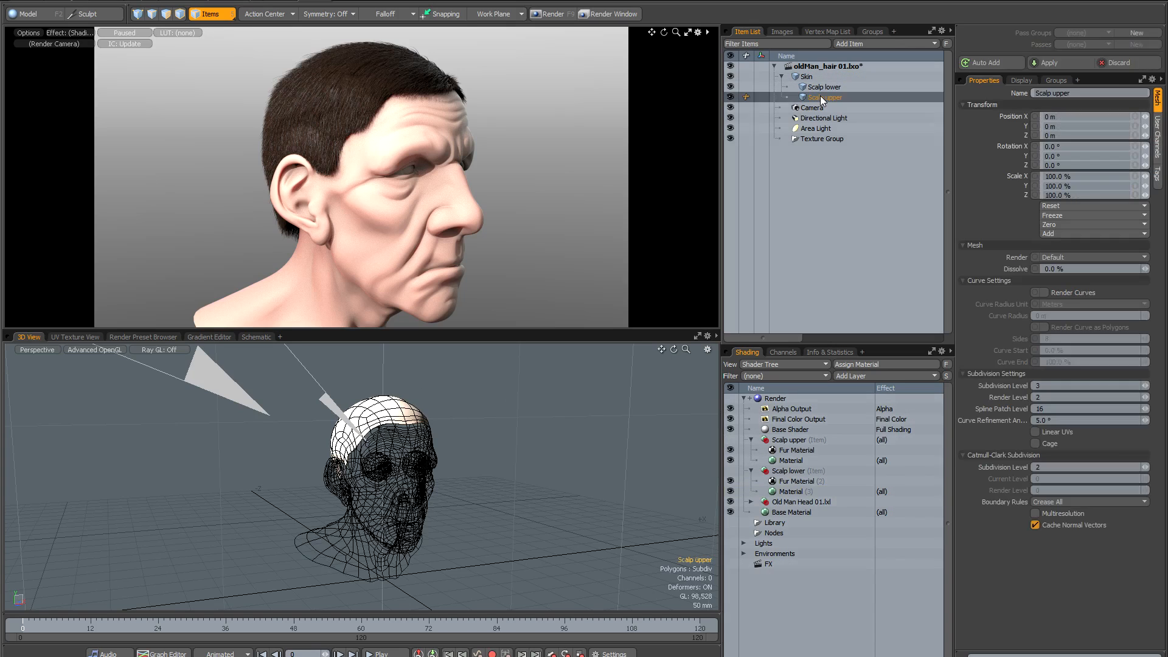
{"action": "left_click", "coordinate": [821, 86]}
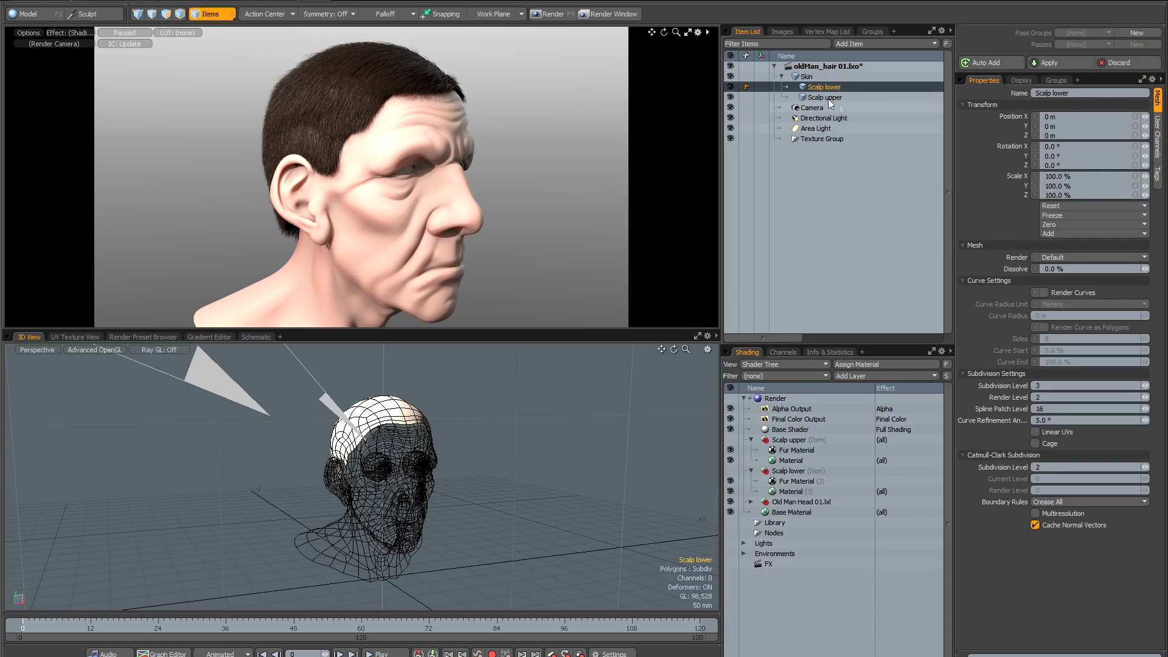
{"action": "left_click", "coordinate": [807, 76]}
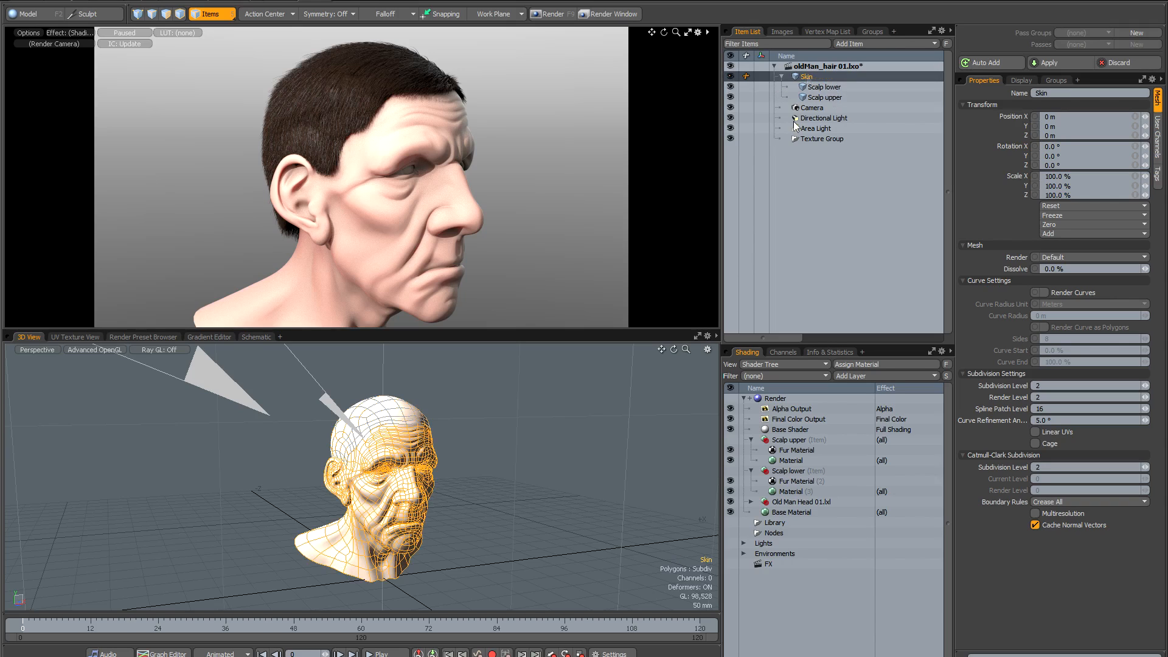
{"action": "left_click", "coordinate": [524, 434]}
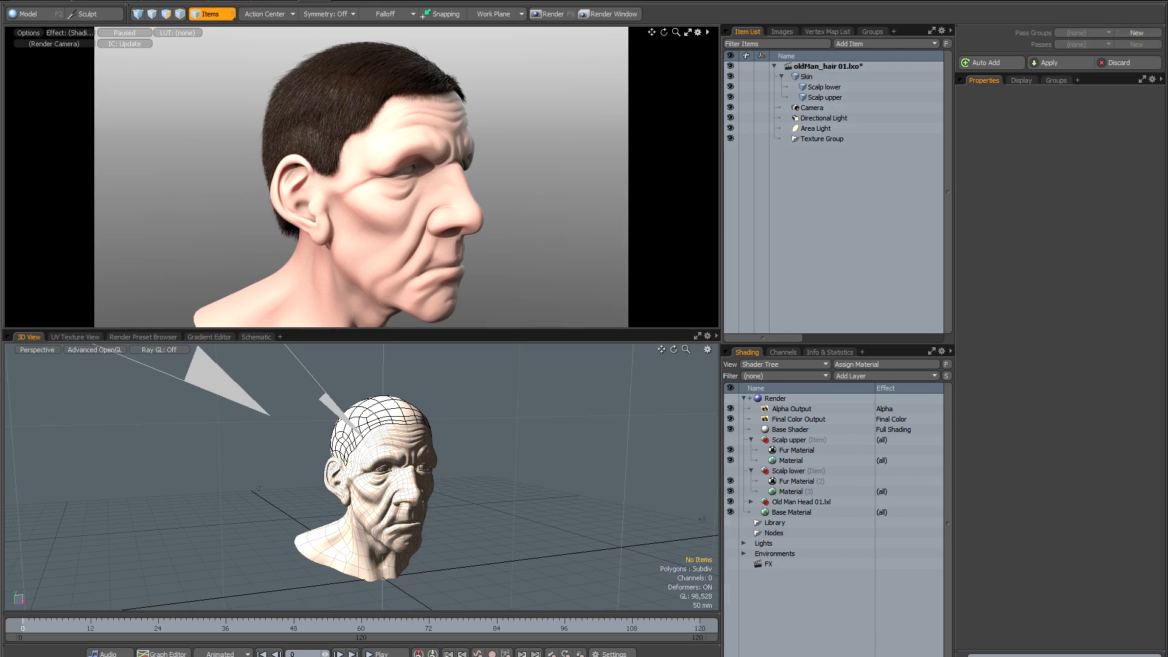
{"action": "left_click", "coordinate": [730, 440]}
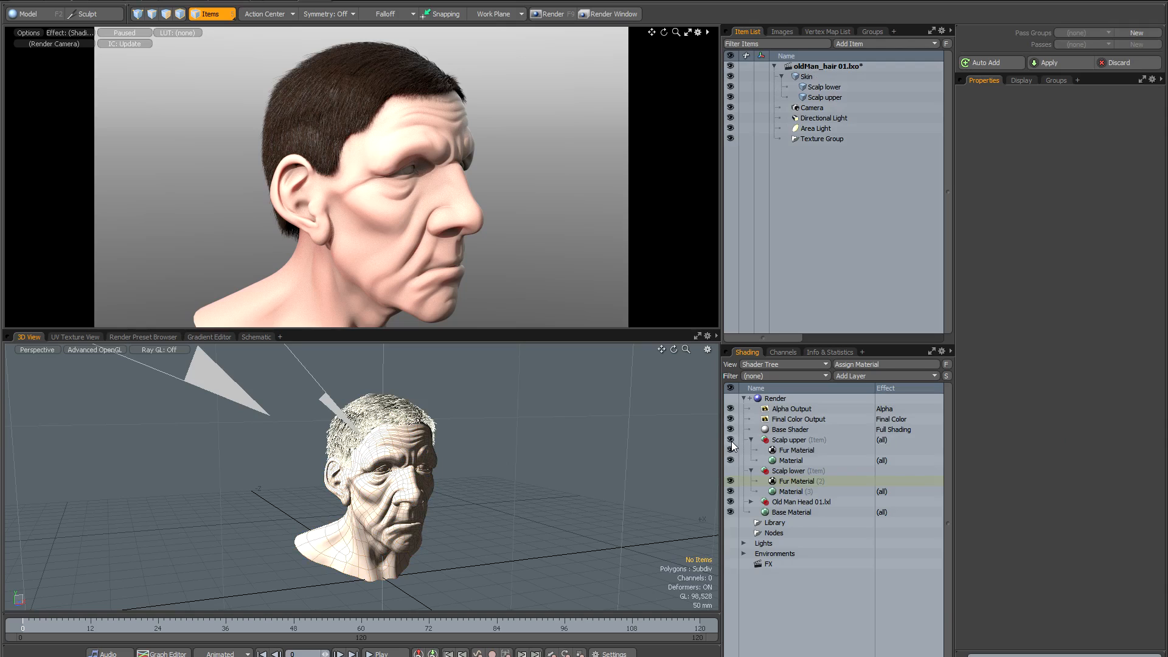
{"action": "left_click", "coordinate": [730, 470]}
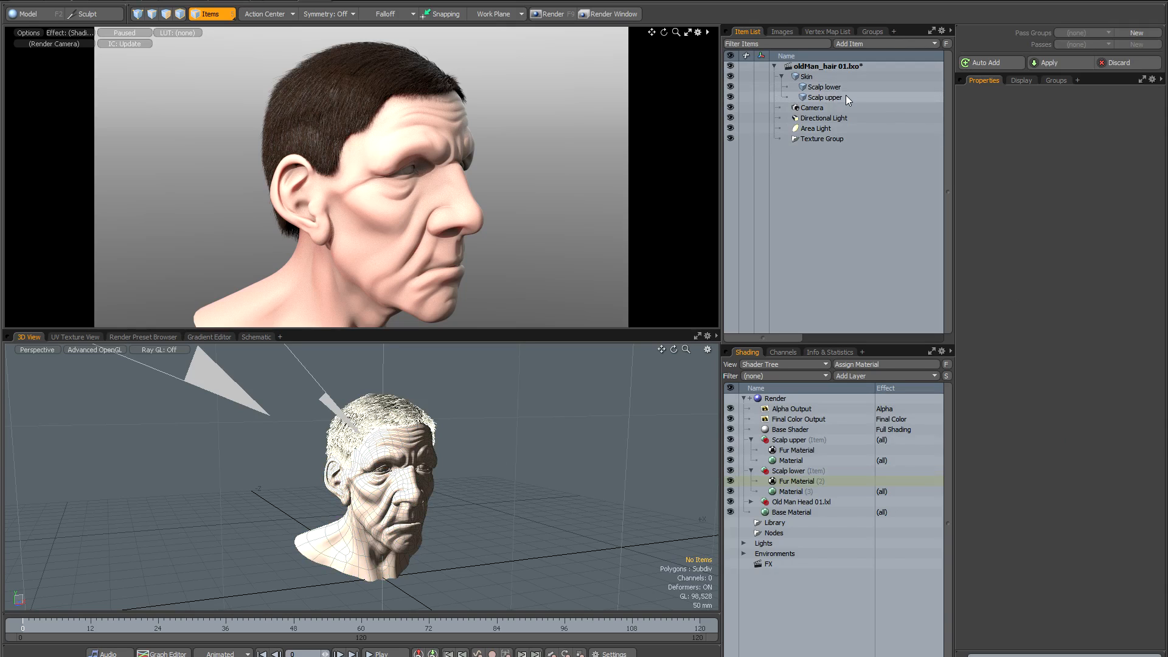
- Hide the Scalp upper mesh, preview the hair without it and examine the Scalp lower fur material's settings
{"action": "left_click", "coordinate": [731, 97]}
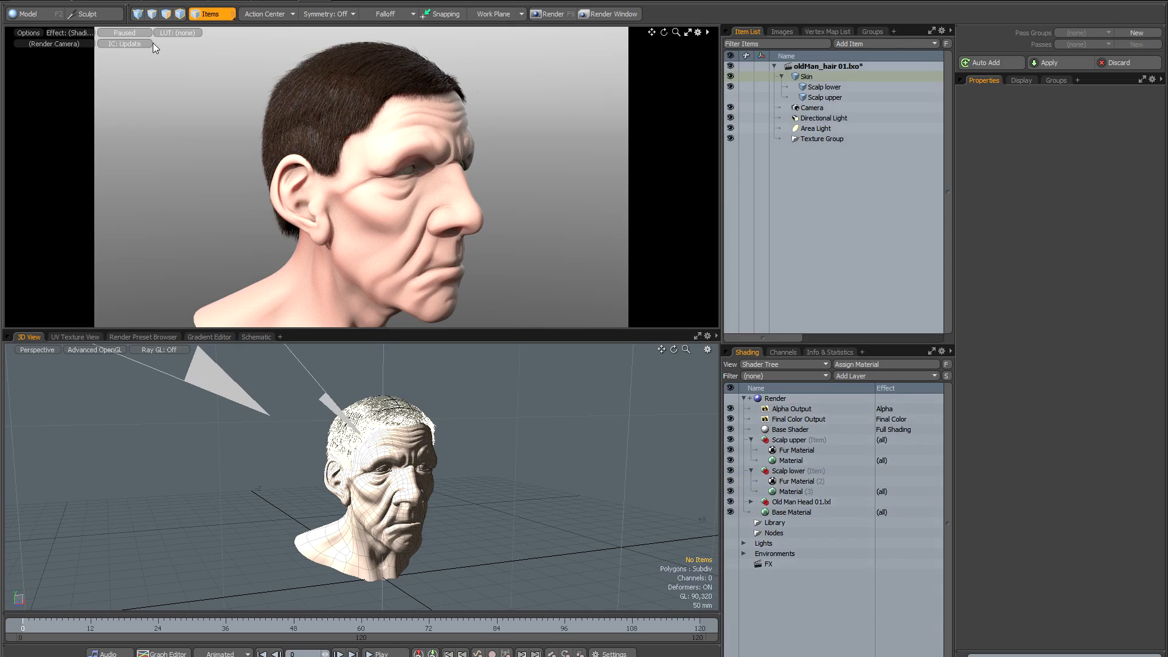
{"action": "left_click", "coordinate": [118, 32]}
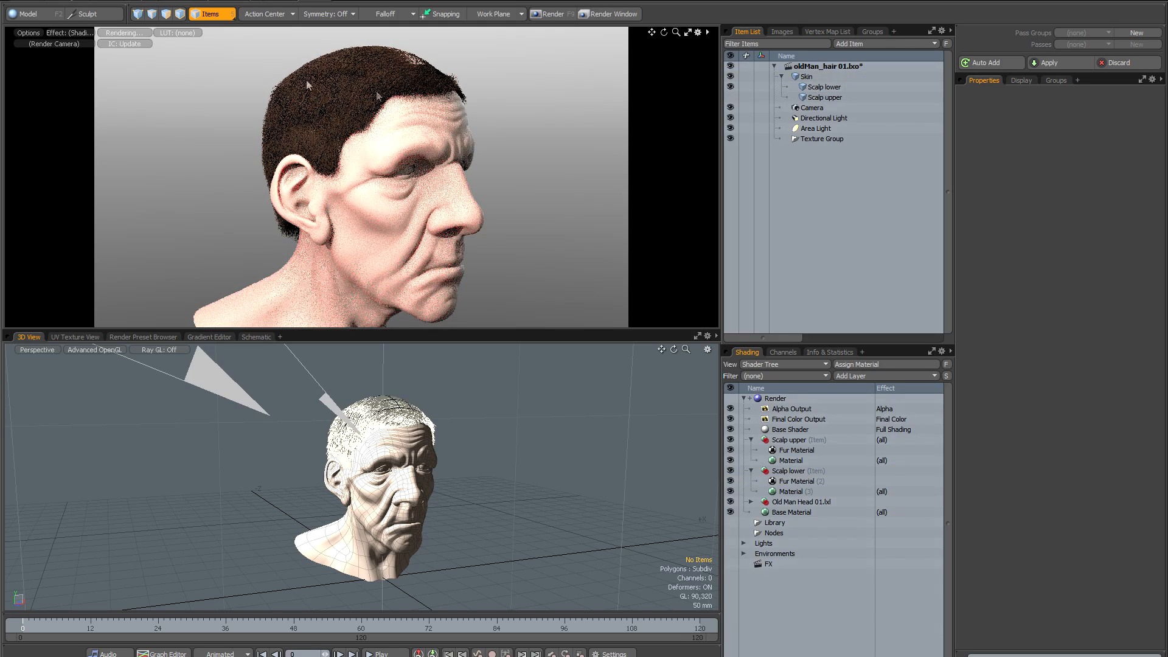
{"action": "left_click", "coordinate": [788, 480]}
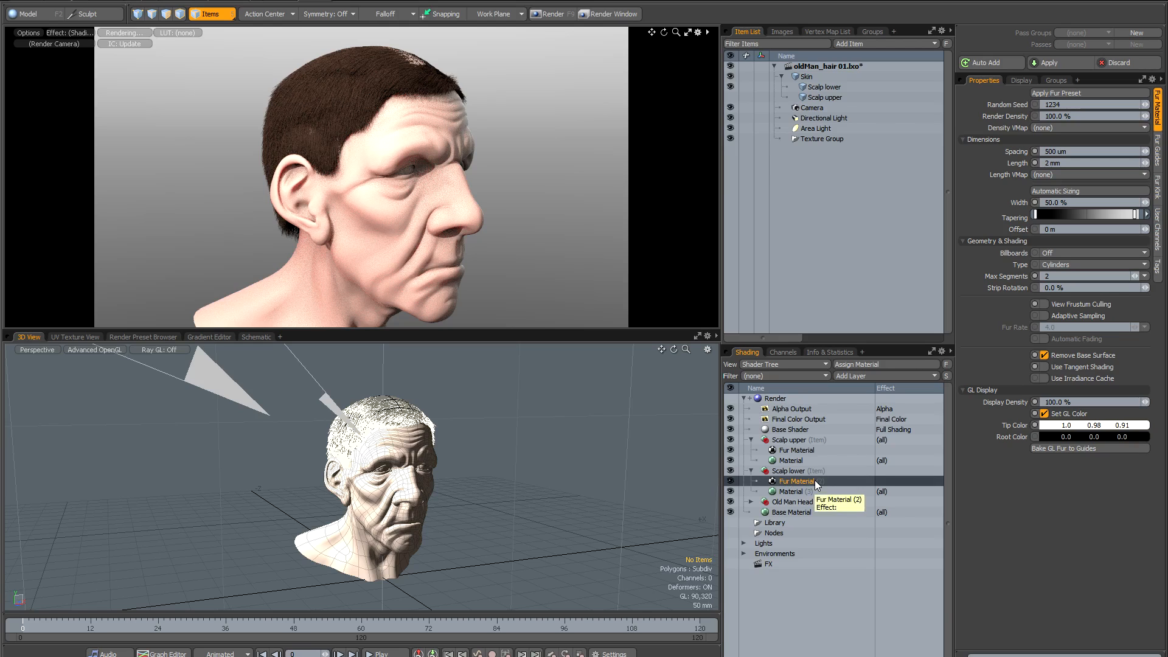
{"action": "left_click", "coordinate": [126, 33]}
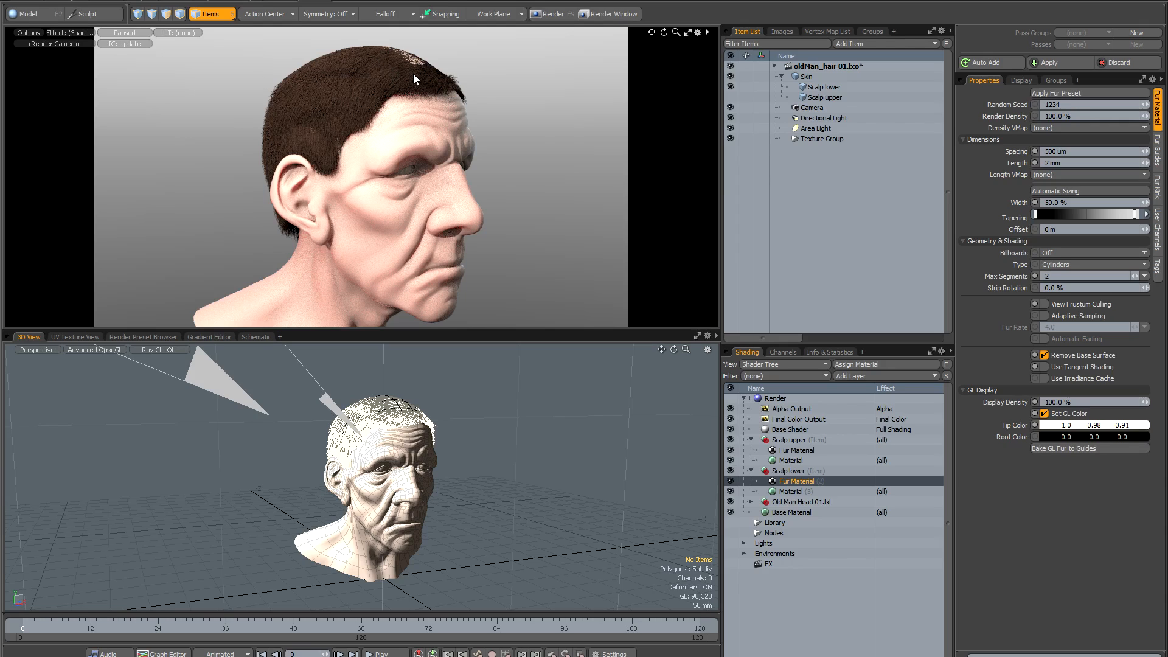
- Show Scalp upper and hide Scalp lower, preview the hair and examine the Scalp upper fur material's settings
{"action": "left_click", "coordinate": [729, 96]}
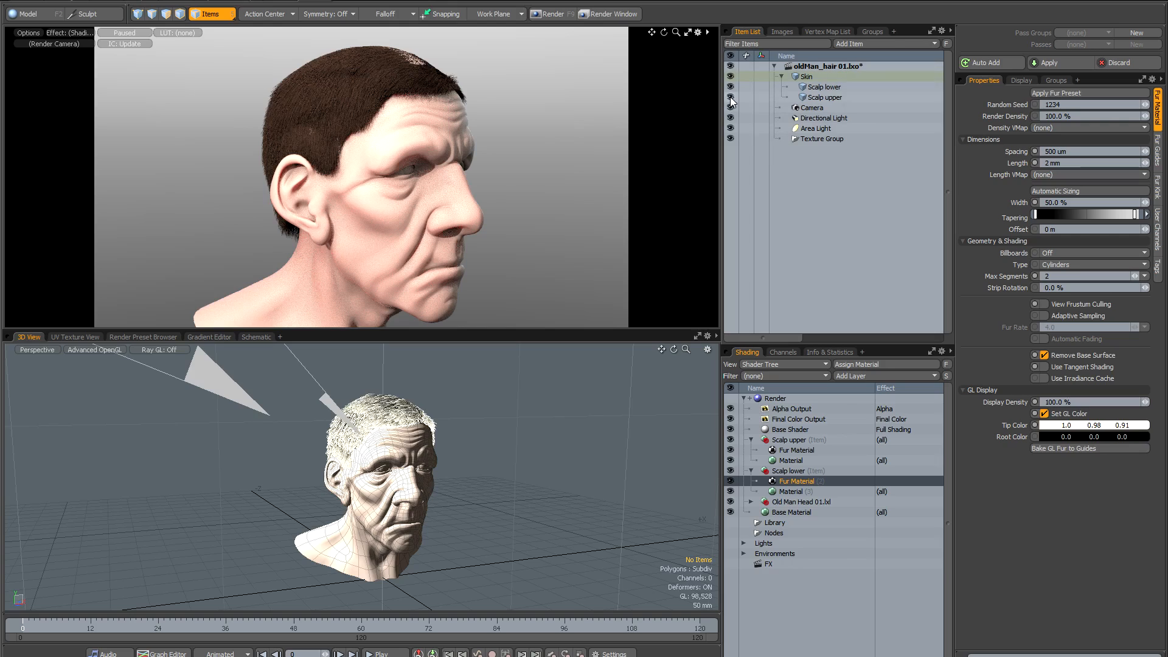
{"action": "left_click", "coordinate": [730, 86]}
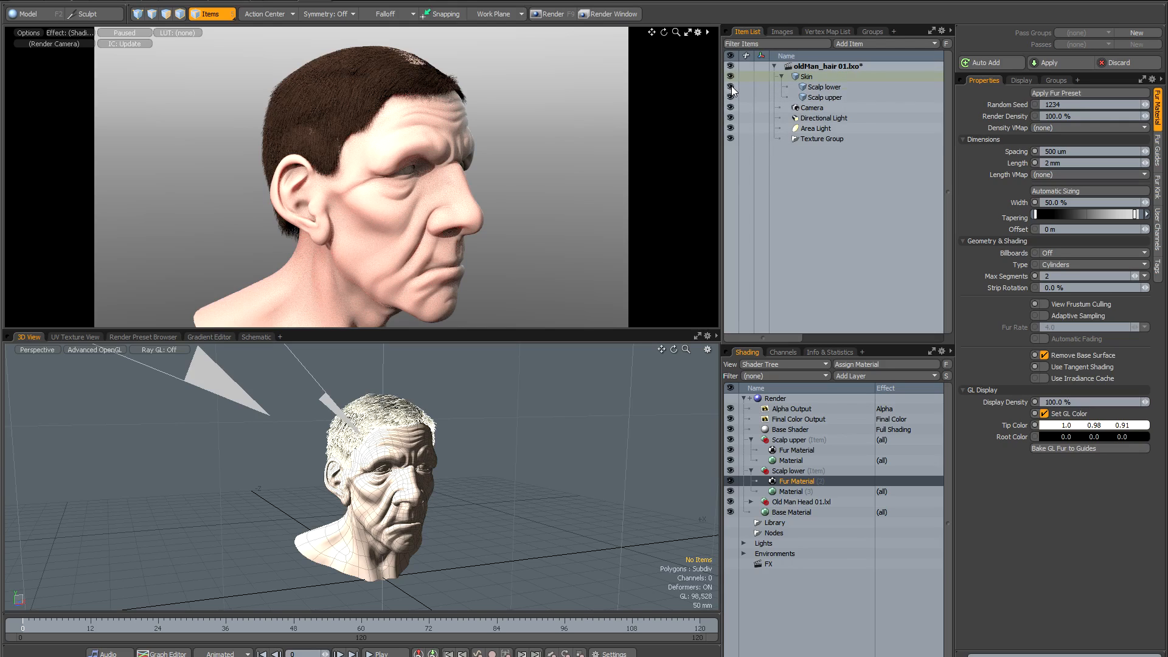
{"action": "left_click", "coordinate": [125, 33]}
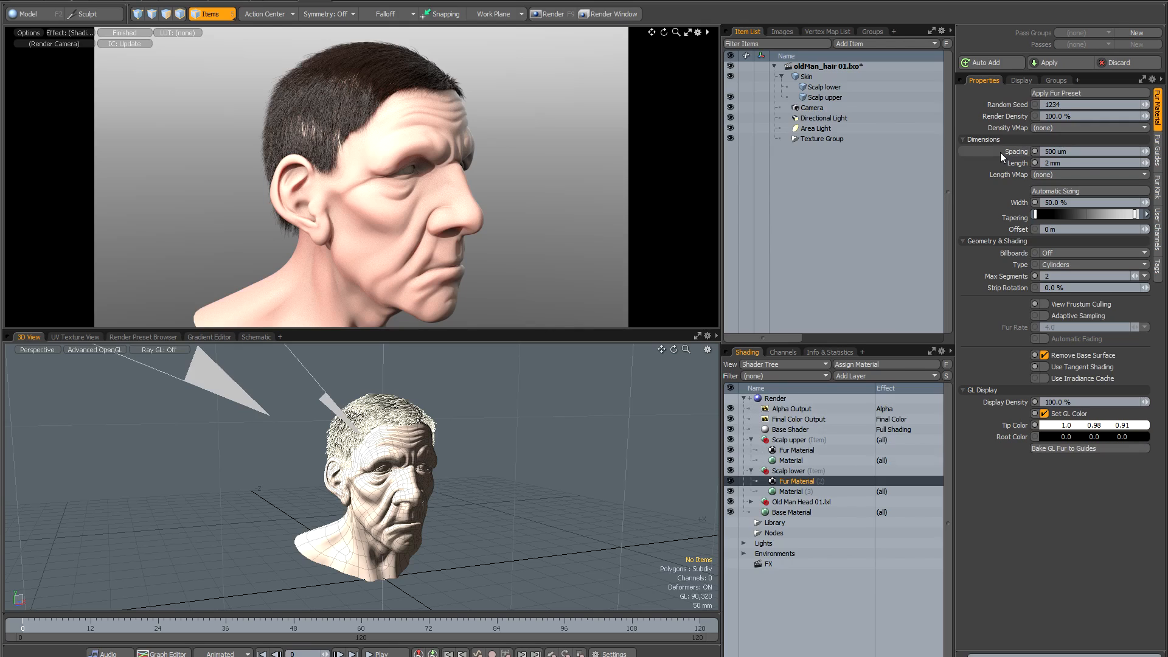
{"action": "left_click", "coordinate": [788, 450]}
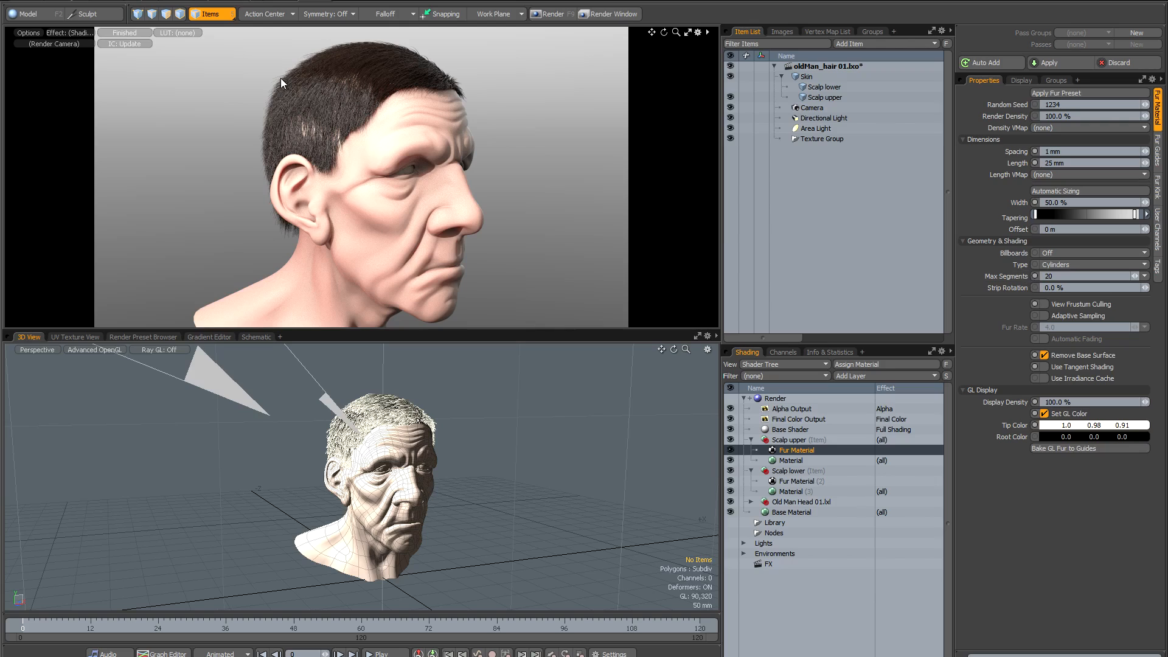
- Show the Scalp lower mesh again and render the full frame to examine the combined hair close up
{"action": "left_click", "coordinate": [730, 86]}
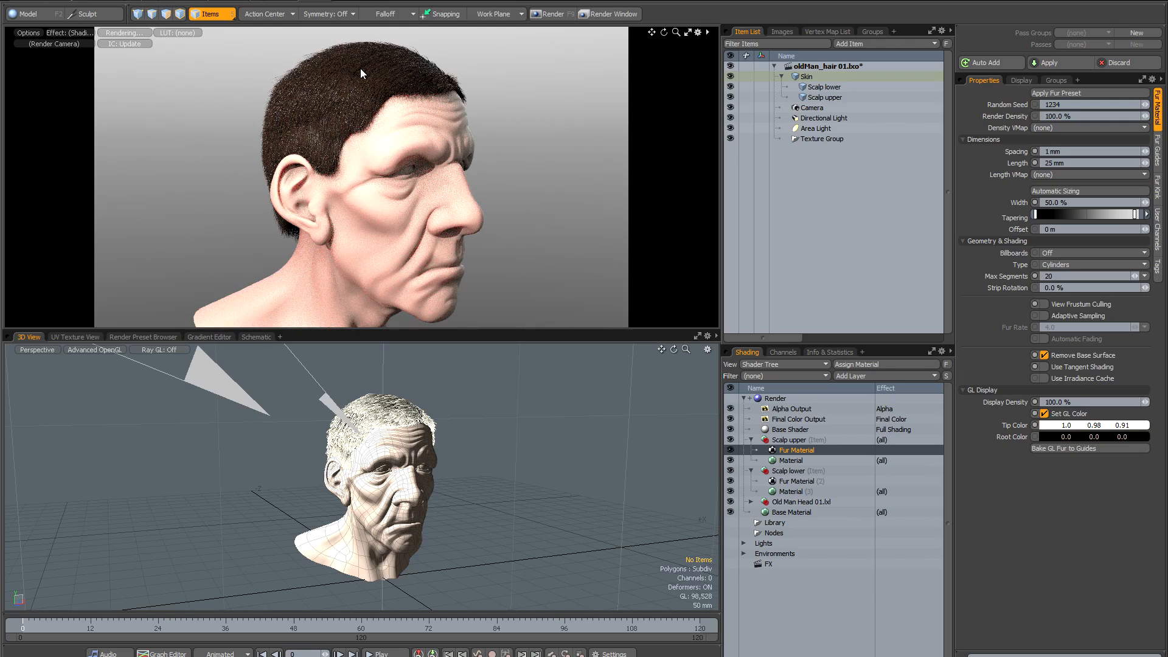
{"action": "left_click", "coordinate": [122, 33]}
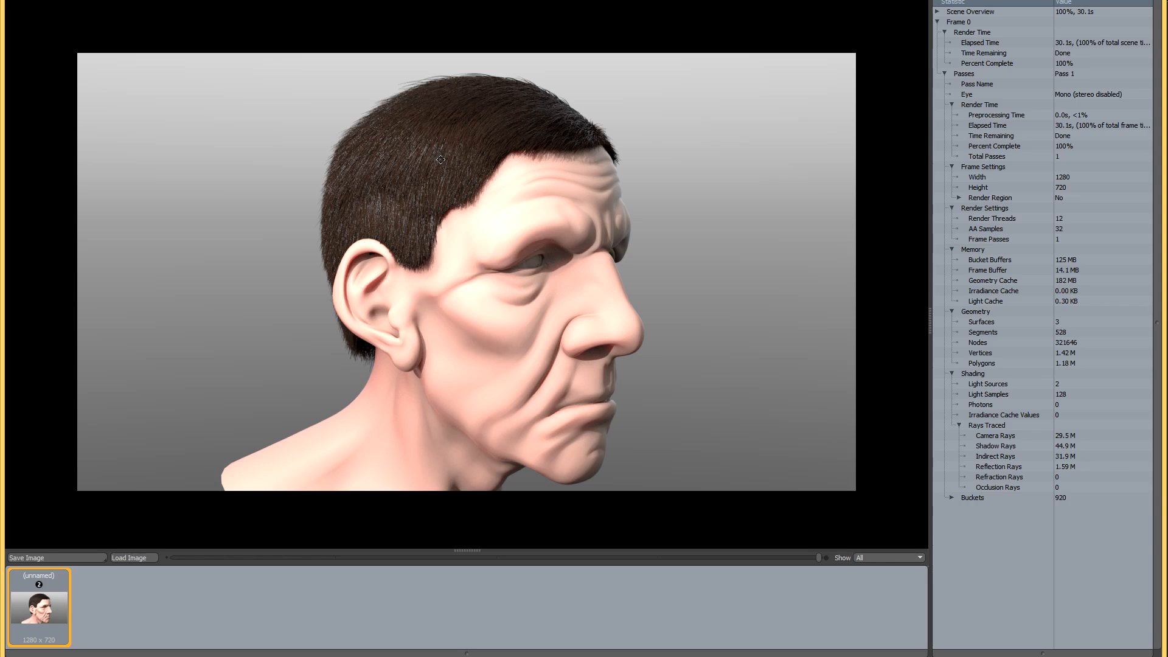
{"action": "scroll", "coordinate": [440, 159], "scroll_direction": "up", "scroll_amount": 2}
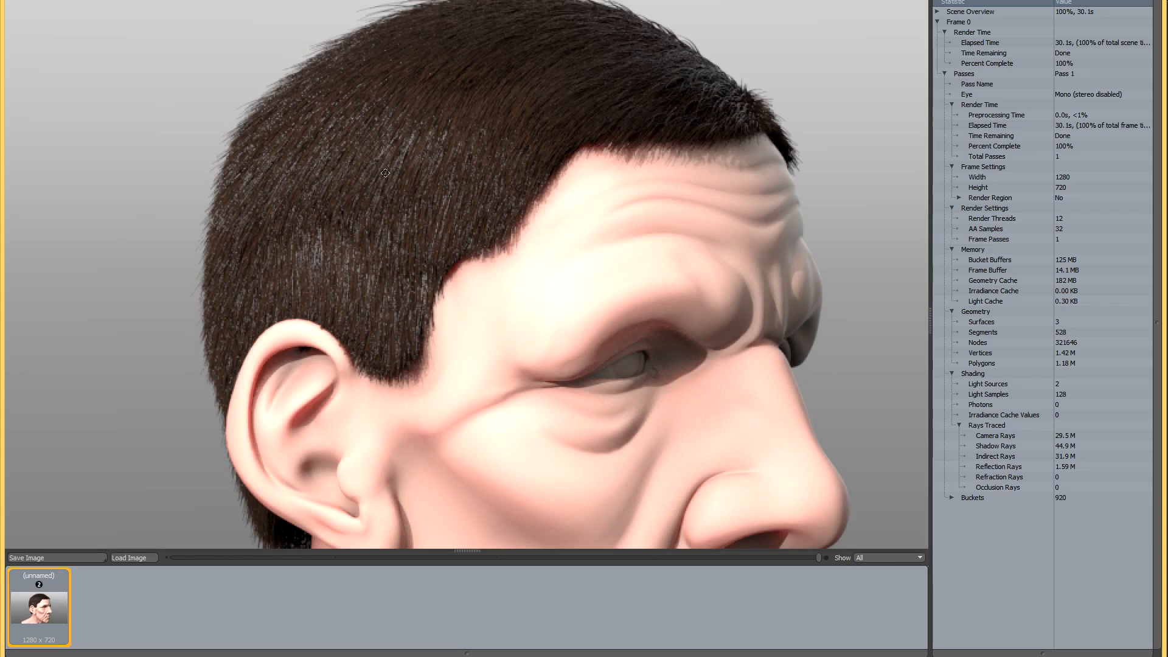
{"action": "scroll", "coordinate": [425, 157], "scroll_direction": "down", "scroll_amount": 3}
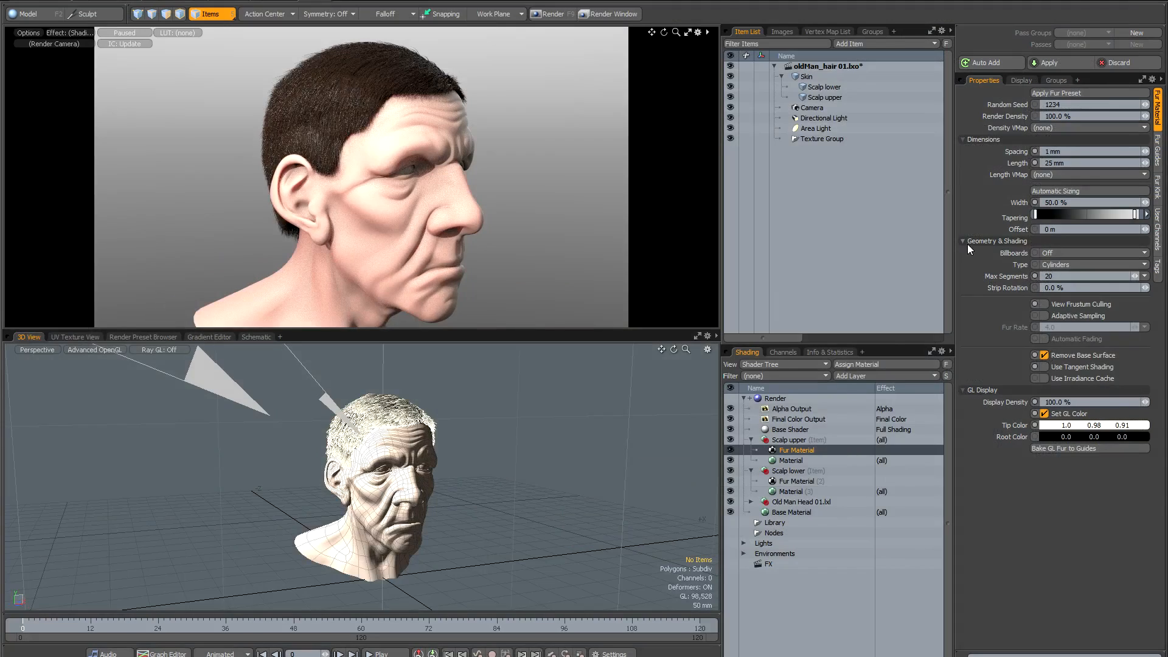
- Set the render antialiasing to 256 samples per pixel and render the frame again
{"action": "left_click", "coordinate": [791, 400]}
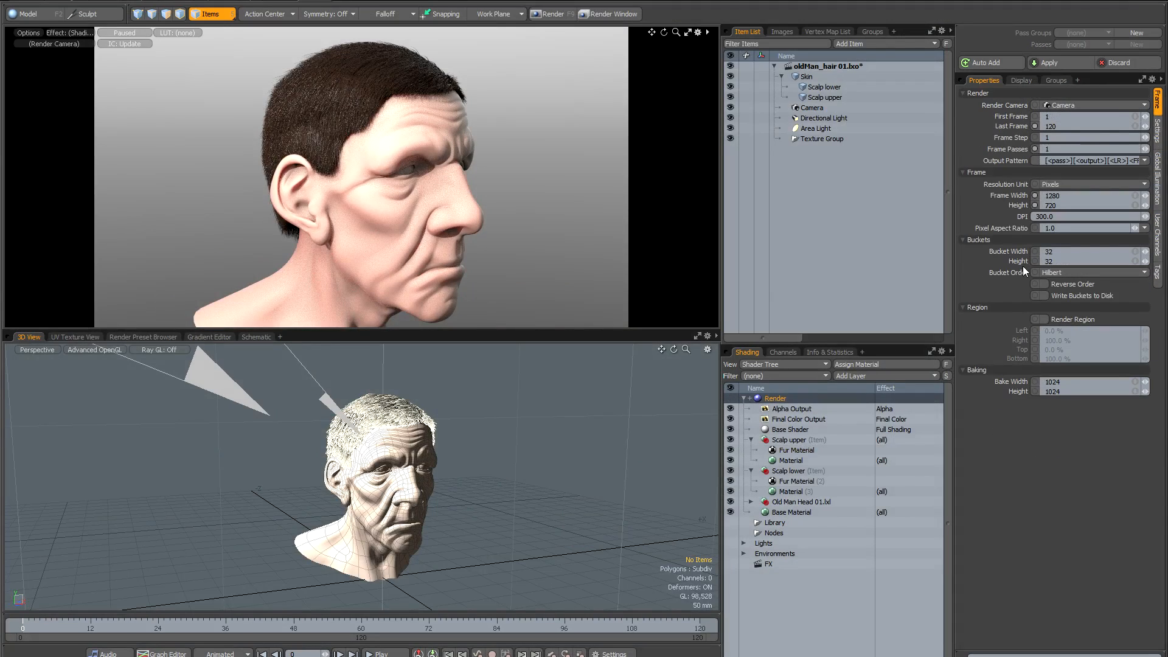
{"action": "left_click", "coordinate": [1157, 129]}
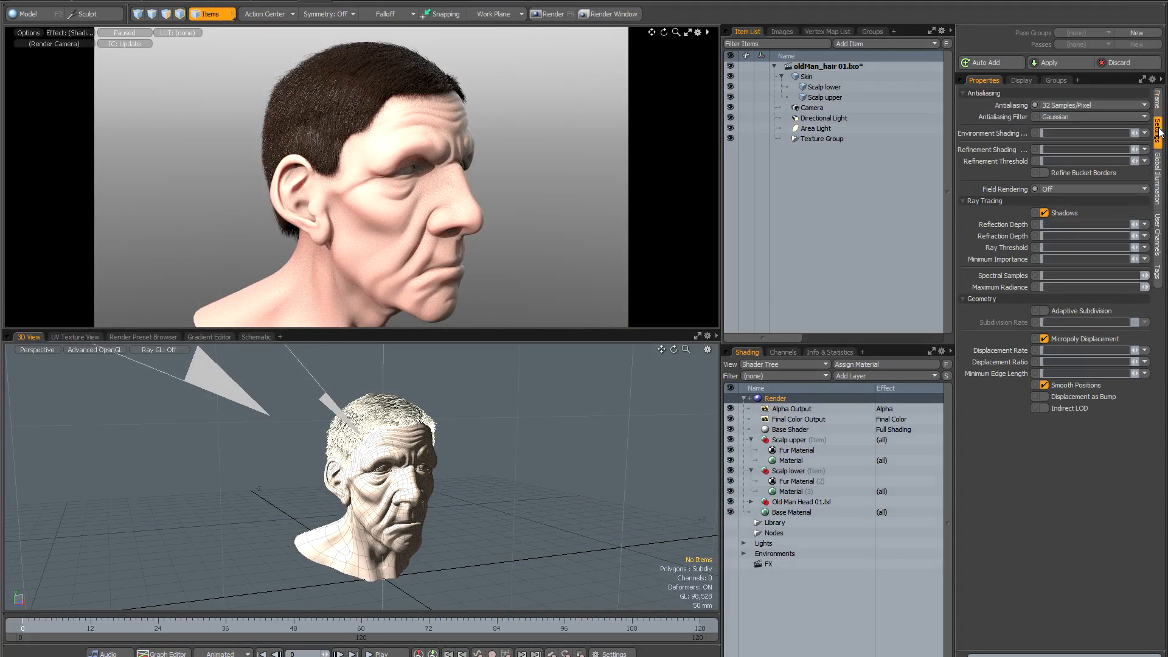
{"action": "left_click", "coordinate": [1069, 103]}
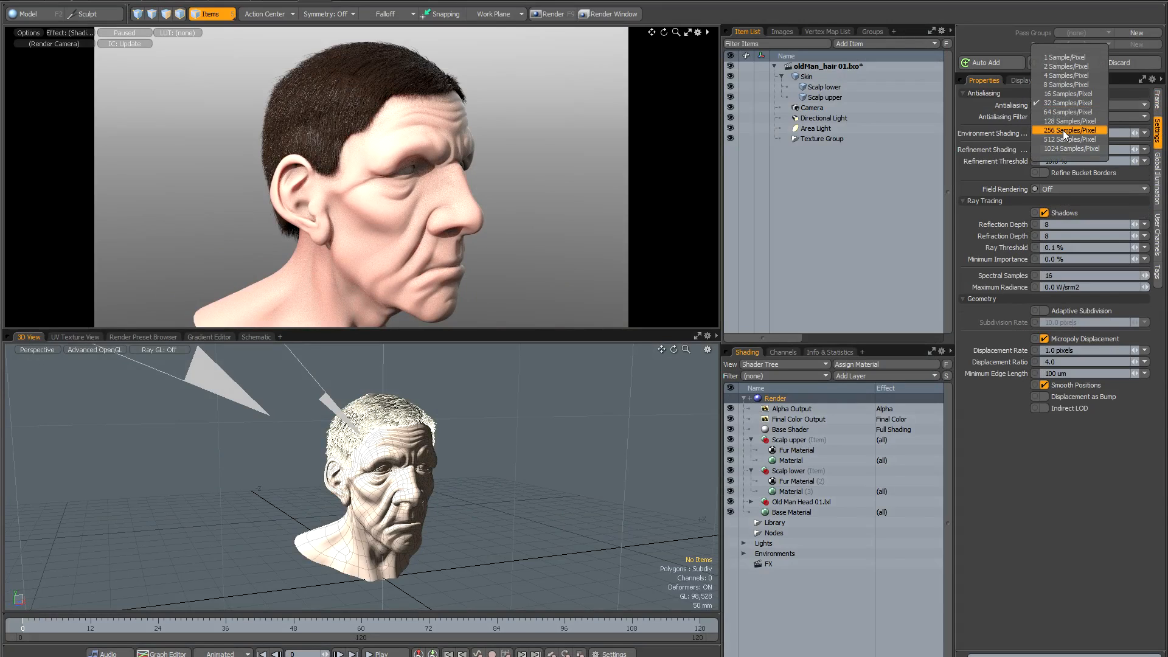
{"action": "left_click", "coordinate": [1063, 131]}
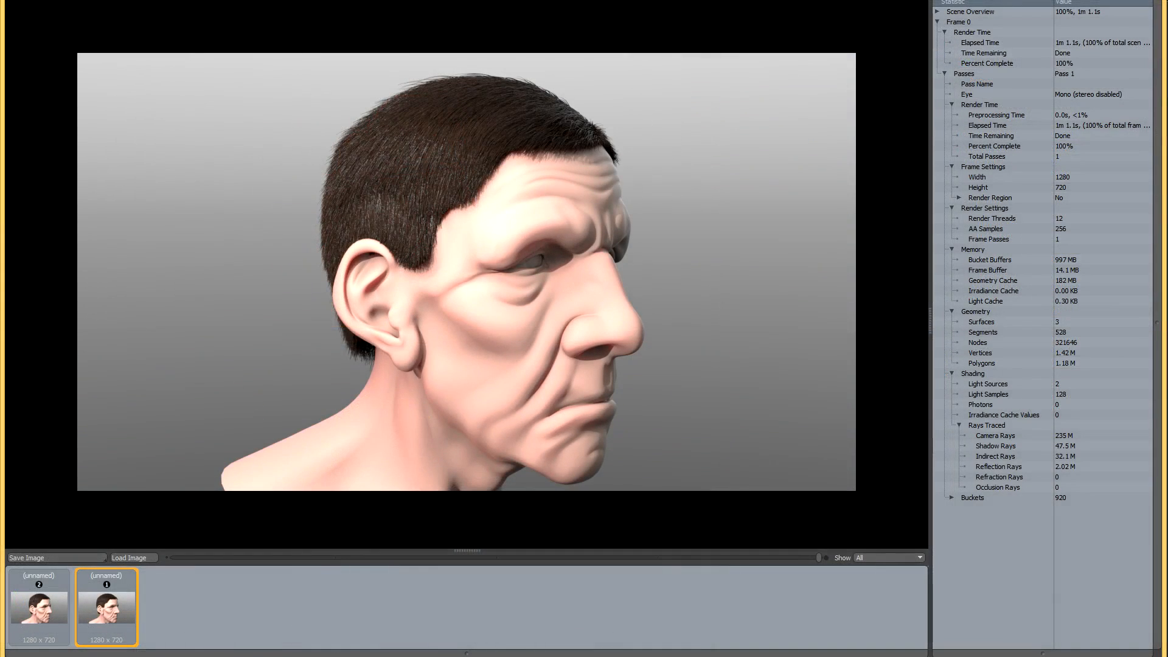
- Compare the 32-sample and 256-sample renders of the whole head by switching between them
{"action": "left_click", "coordinate": [35, 609]}
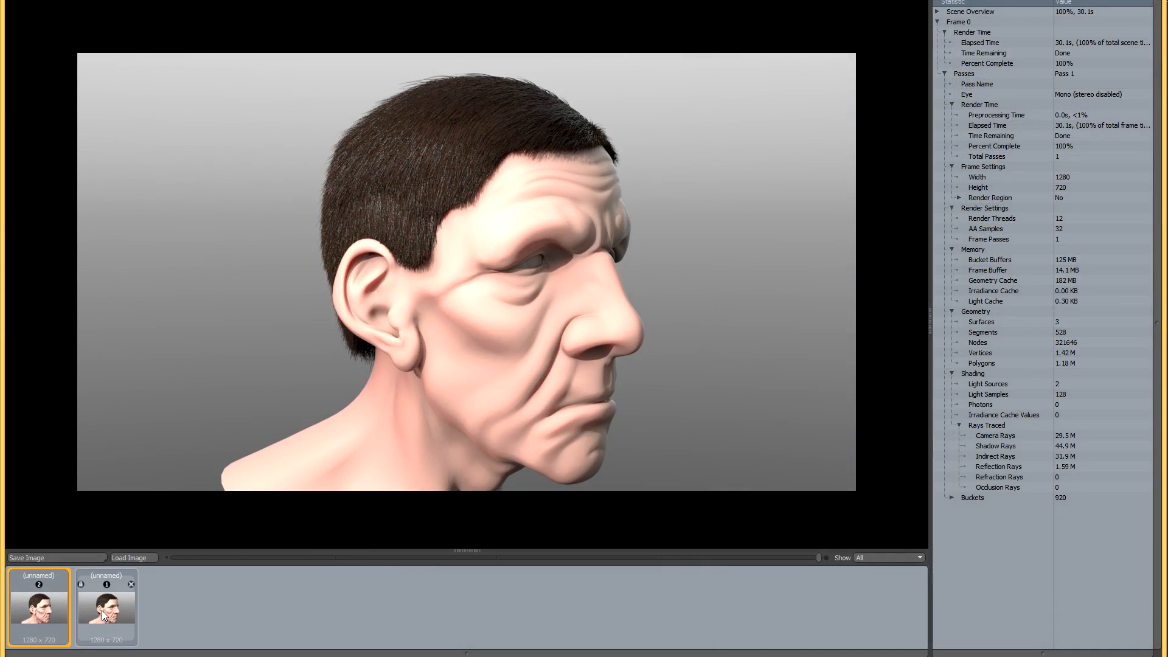
{"action": "left_click", "coordinate": [115, 611]}
{"action": "left_click", "coordinate": [45, 609]}
{"action": "left_click", "coordinate": [97, 611]}
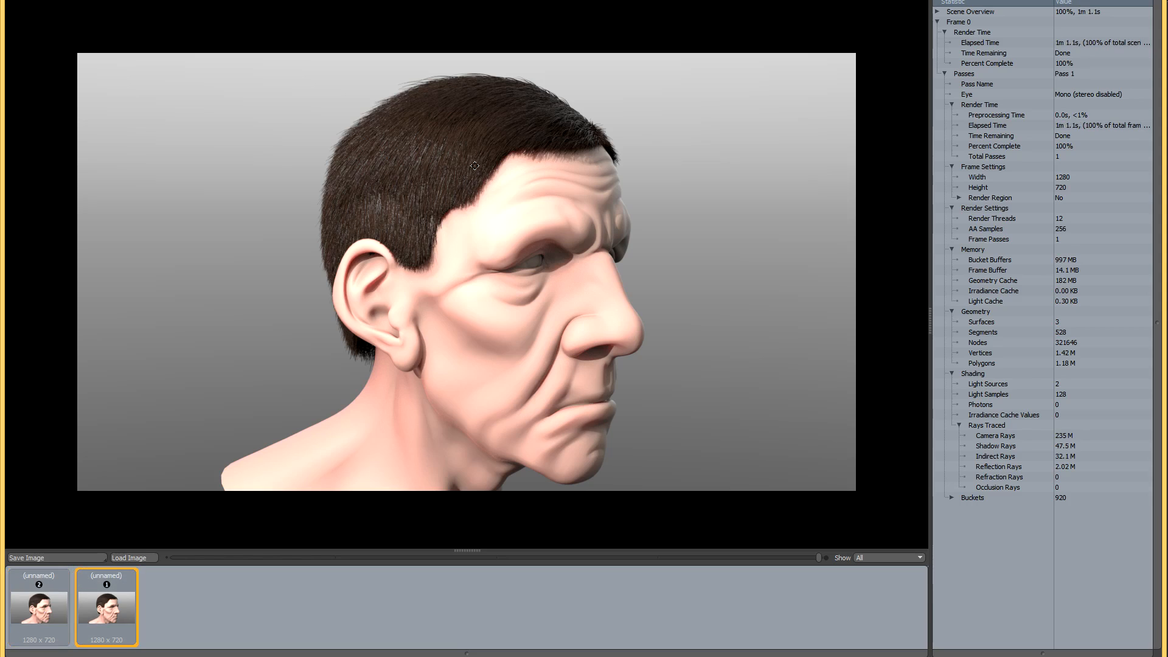
- Compare the hair detail above the ear and forehead close up between the 32-sample and 256-sample renders
{"action": "scroll", "coordinate": [485, 142], "scroll_direction": "up", "scroll_amount": 2}
{"action": "left_click_drag", "start_coordinate": [488, 152], "coordinate": [483, 181]}
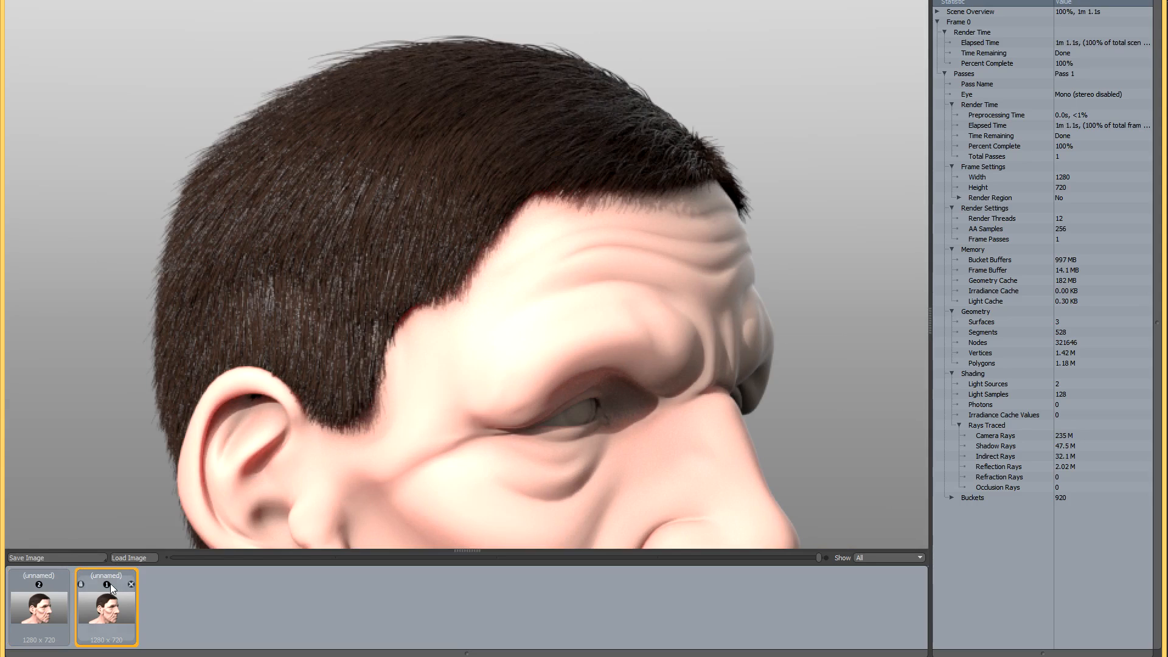
{"action": "left_click", "coordinate": [45, 612]}
{"action": "left_click", "coordinate": [113, 608]}
{"action": "left_click", "coordinate": [45, 610]}
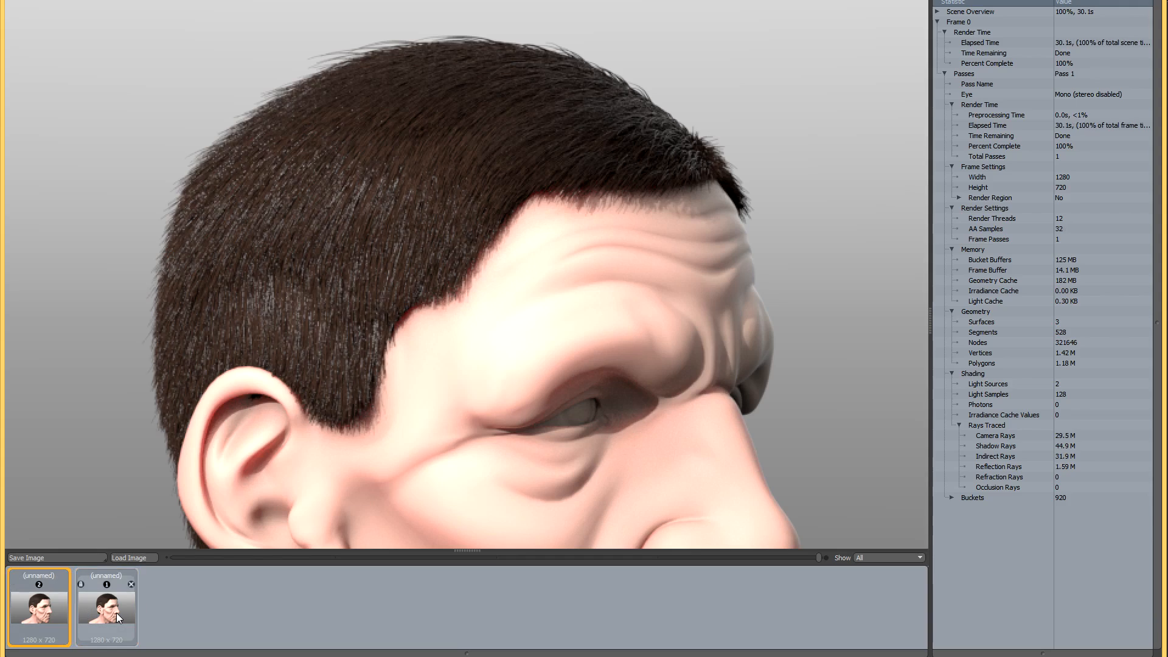
{"action": "left_click", "coordinate": [117, 615]}
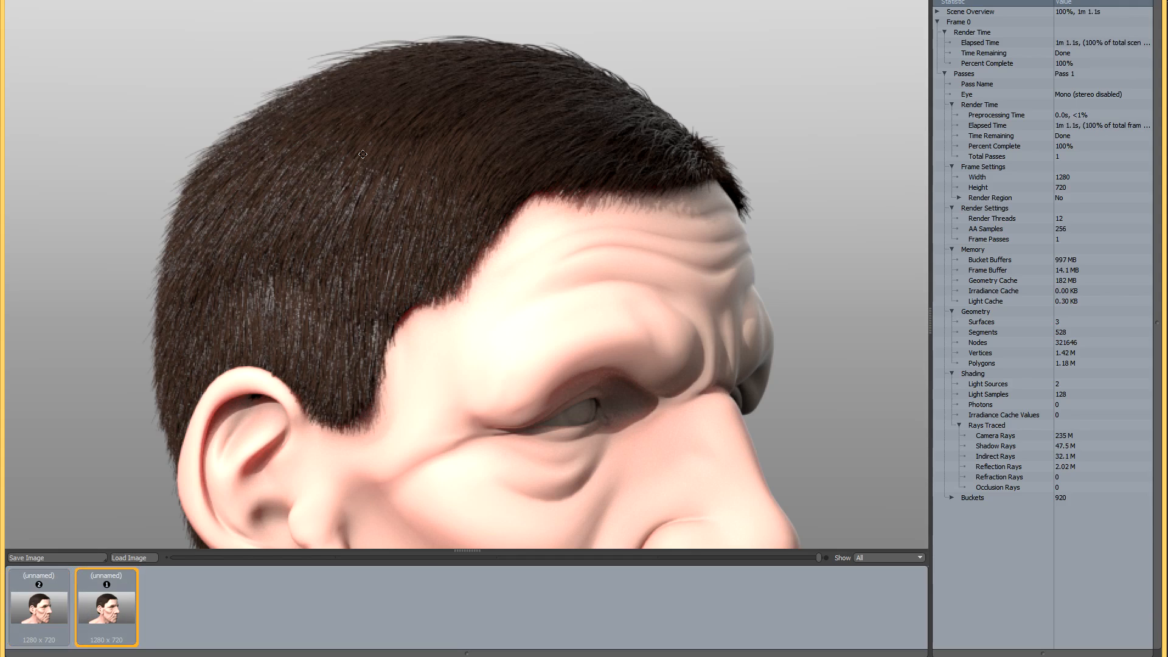
{"action": "left_click", "coordinate": [38, 609]}
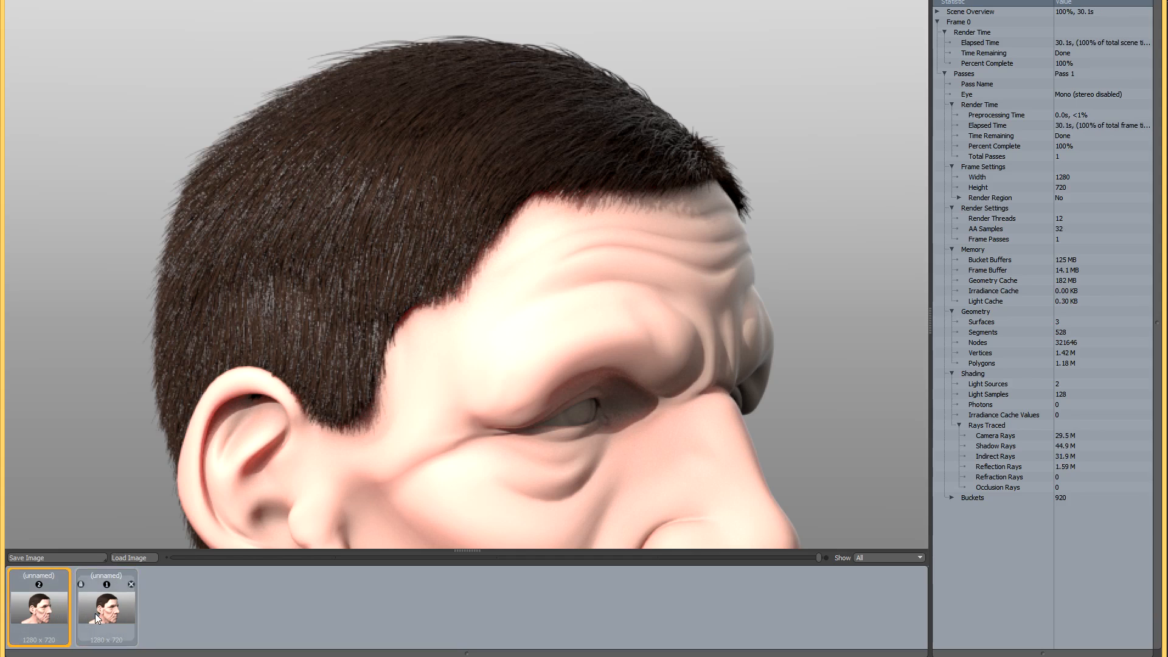
- Examine the 256-sample render's hair close up and from the whole head
{"action": "left_click", "coordinate": [105, 609]}
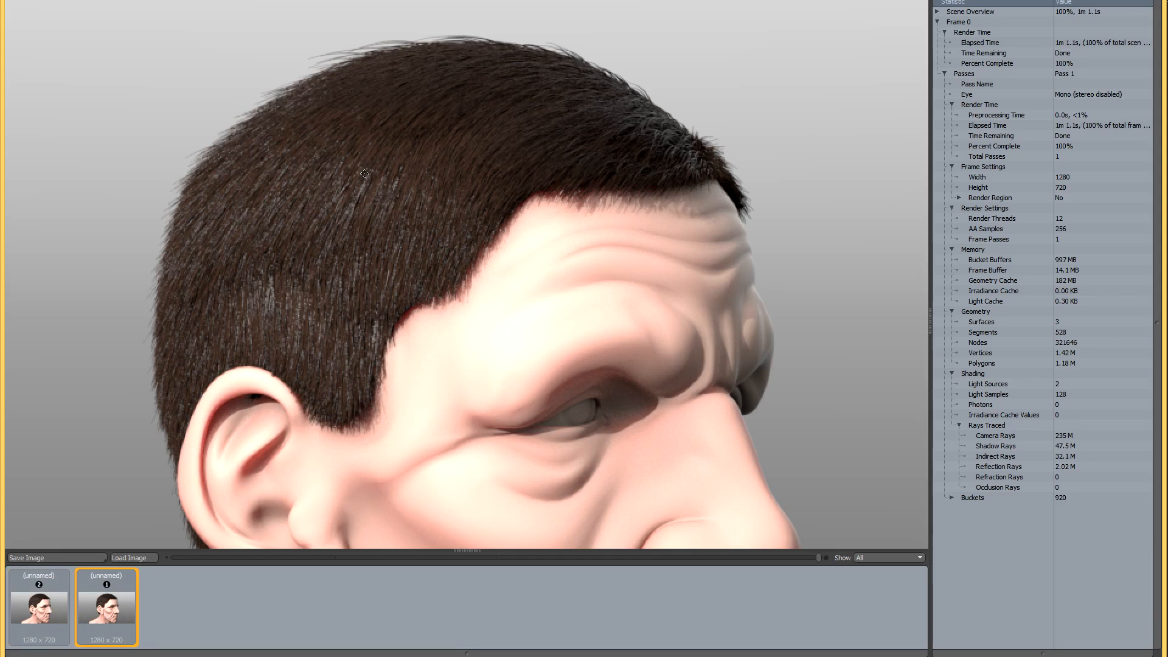
{"action": "scroll", "coordinate": [364, 174], "scroll_direction": "down", "scroll_amount": 1}
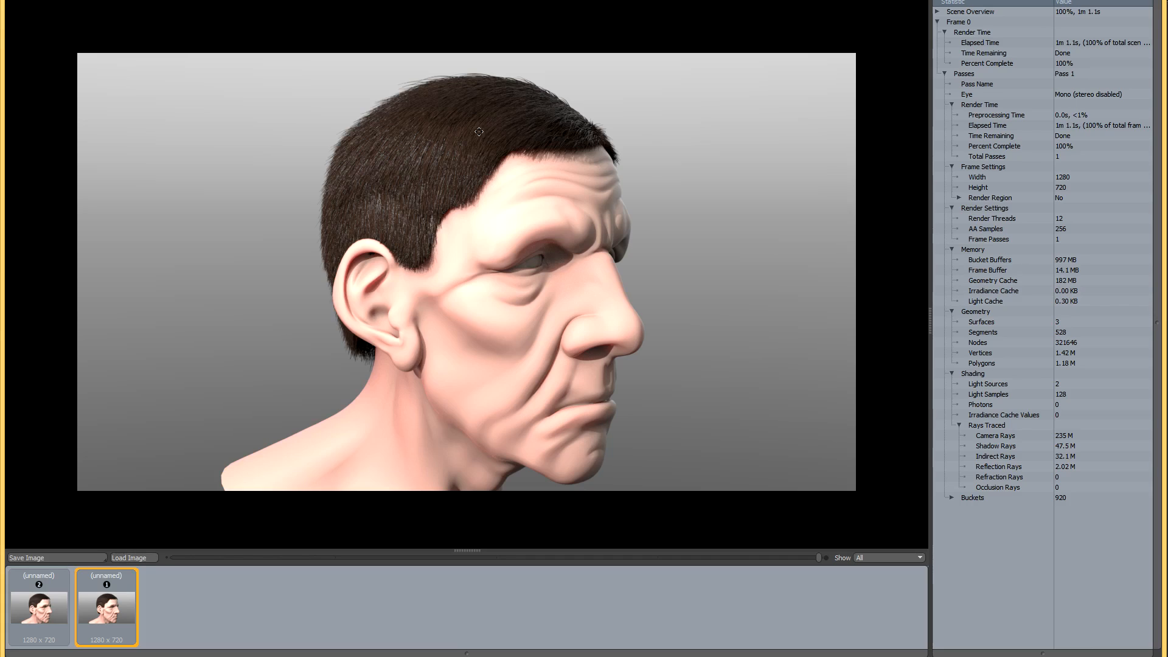
{"action": "scroll", "coordinate": [464, 127], "scroll_direction": "up", "scroll_amount": 3}
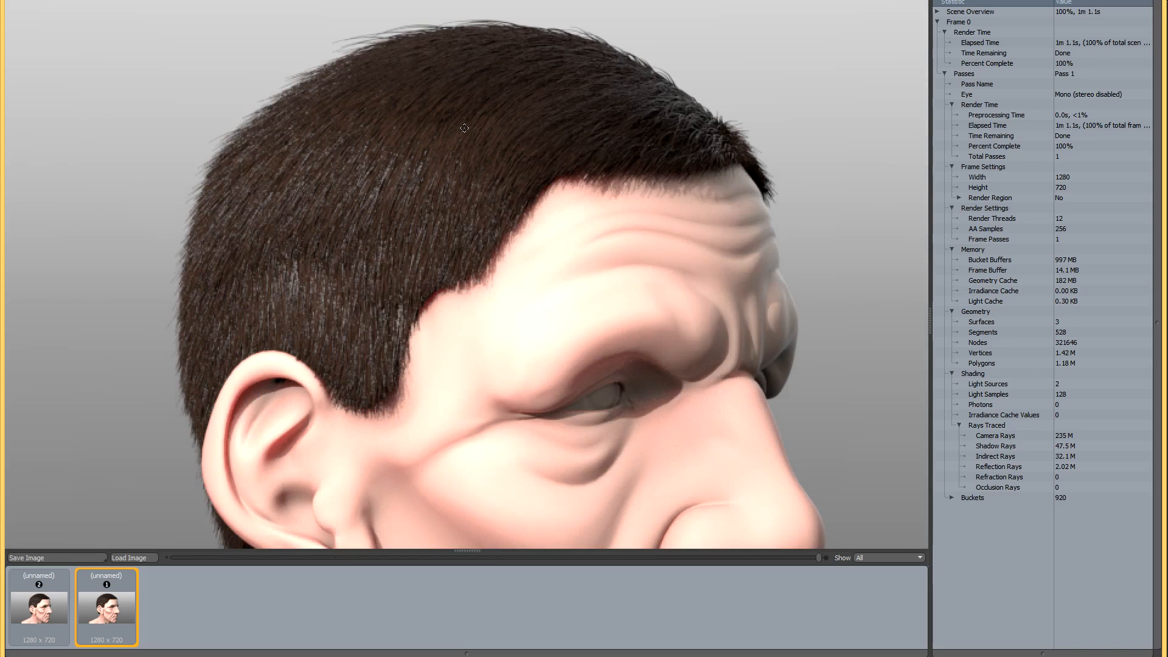
{"action": "scroll", "coordinate": [440, 183], "scroll_direction": "up", "scroll_amount": 1}
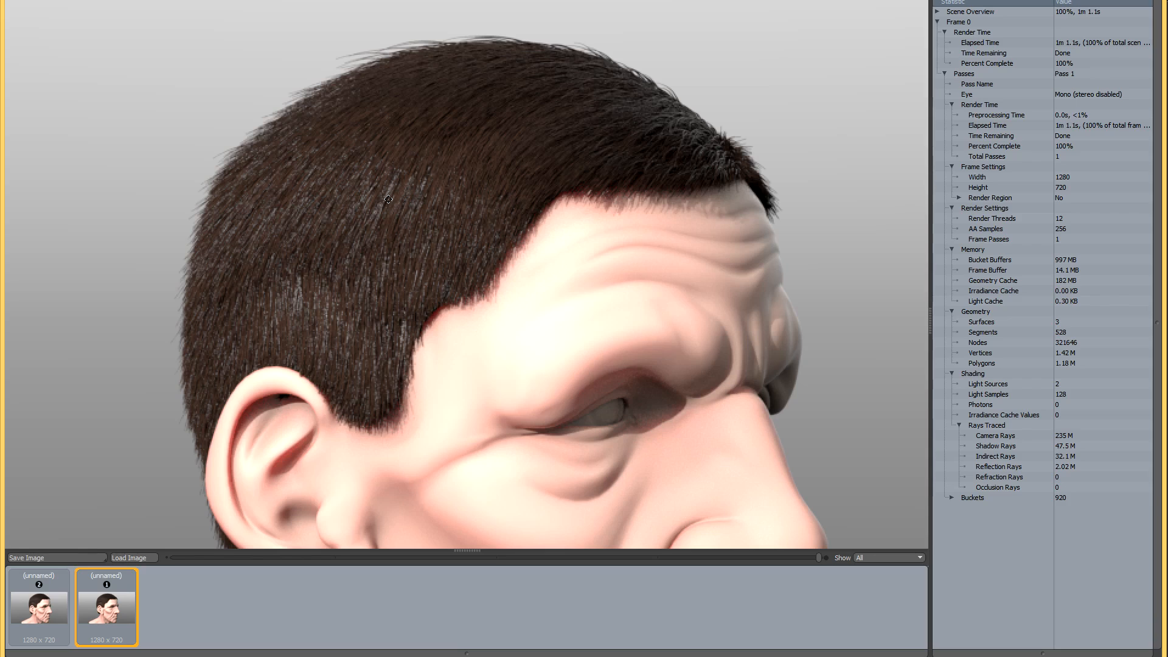
{"action": "scroll", "coordinate": [420, 159], "scroll_direction": "down", "scroll_amount": 1}
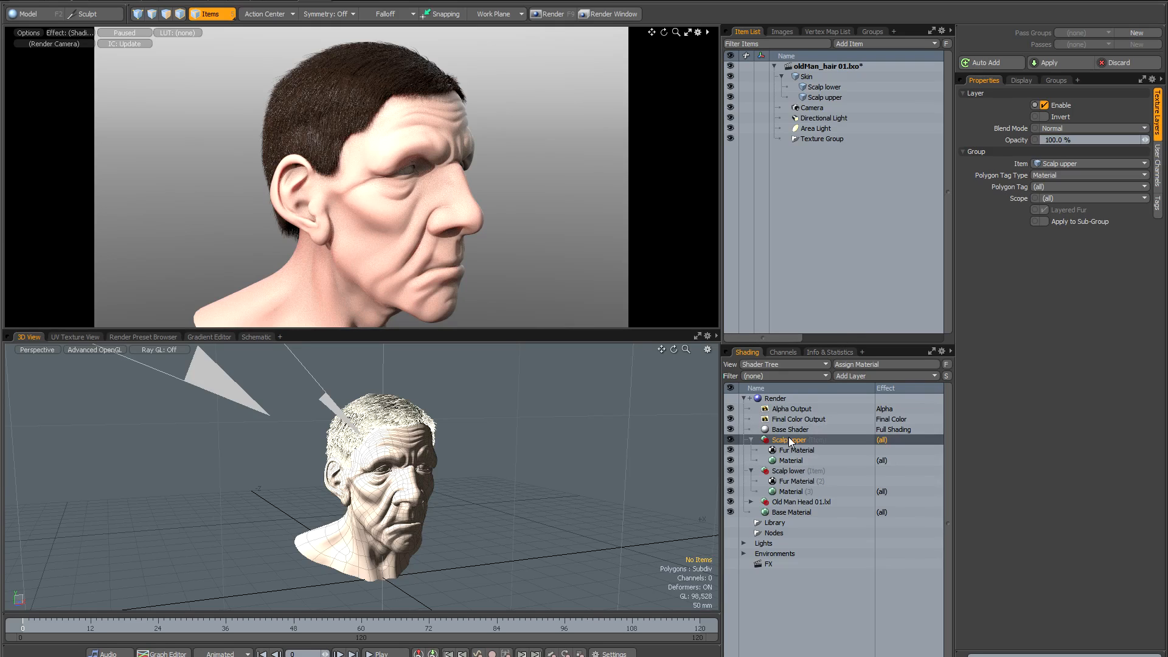
- Move the Scalp upper material group above the Base Shader and add a Shader layer inside it
{"action": "left_click_drag", "start_coordinate": [789, 441], "coordinate": [788, 429]}
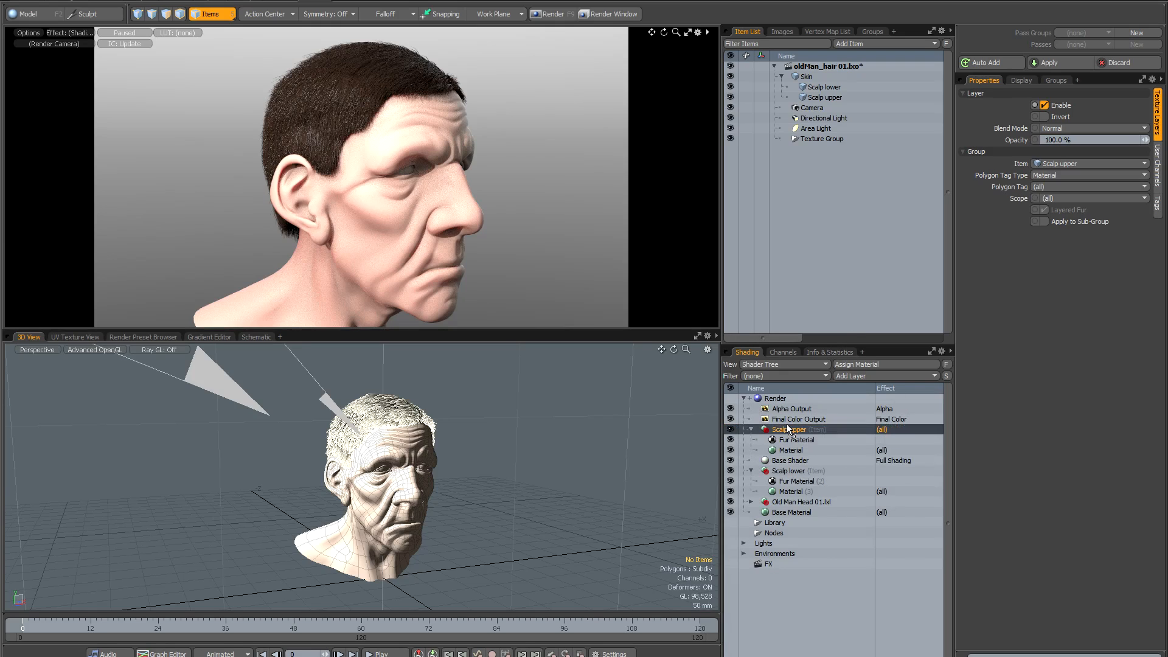
{"action": "left_click", "coordinate": [850, 376]}
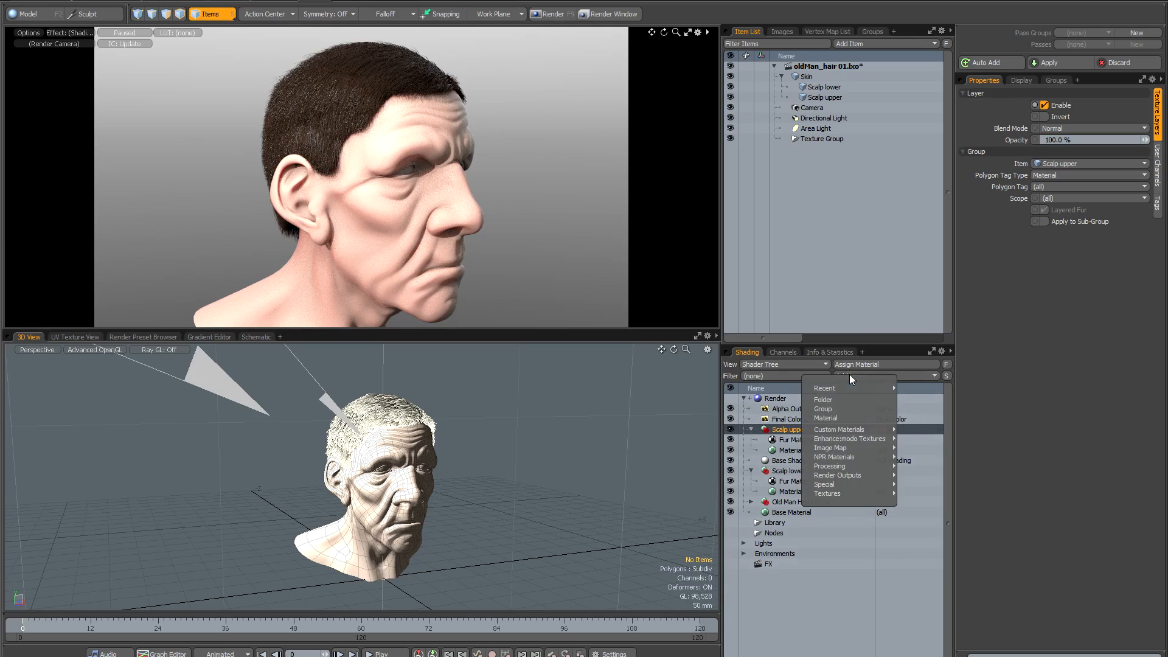
{"action": "mouse_move", "coordinate": [834, 484]}
{"action": "left_click", "coordinate": [929, 488]}
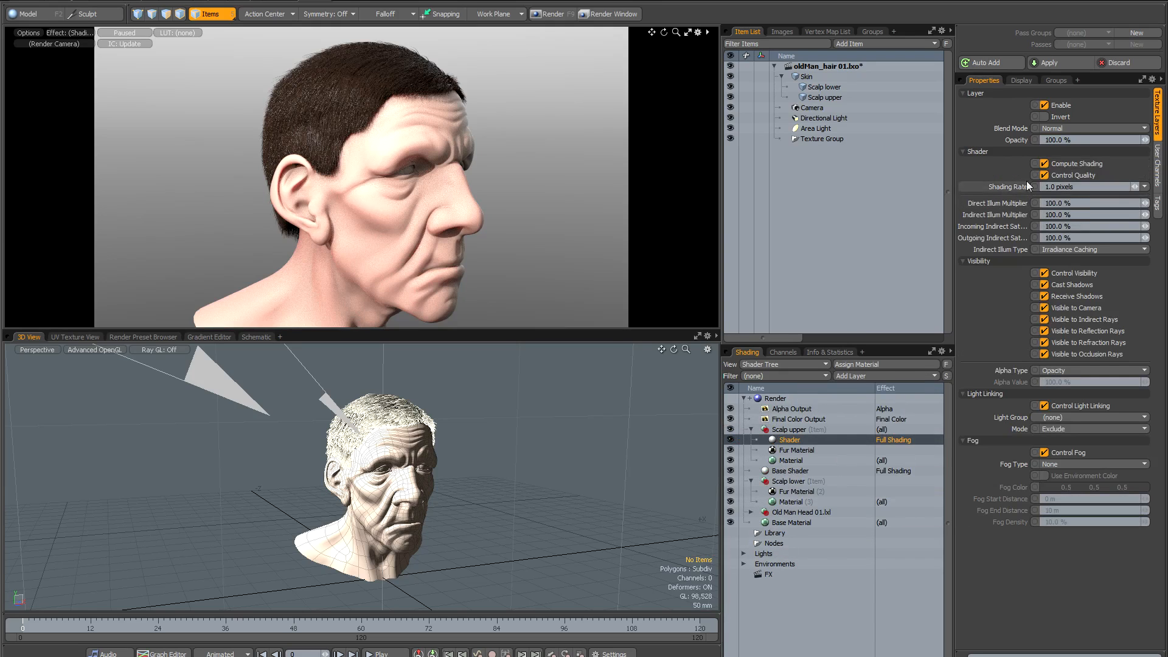
- Set the Scalp upper shader's shading rate to 0 pixels and render the frame
{"action": "left_click", "coordinate": [1081, 186]}
{"action": "type", "text": "0"}
{"action": "key", "text": "Return"}
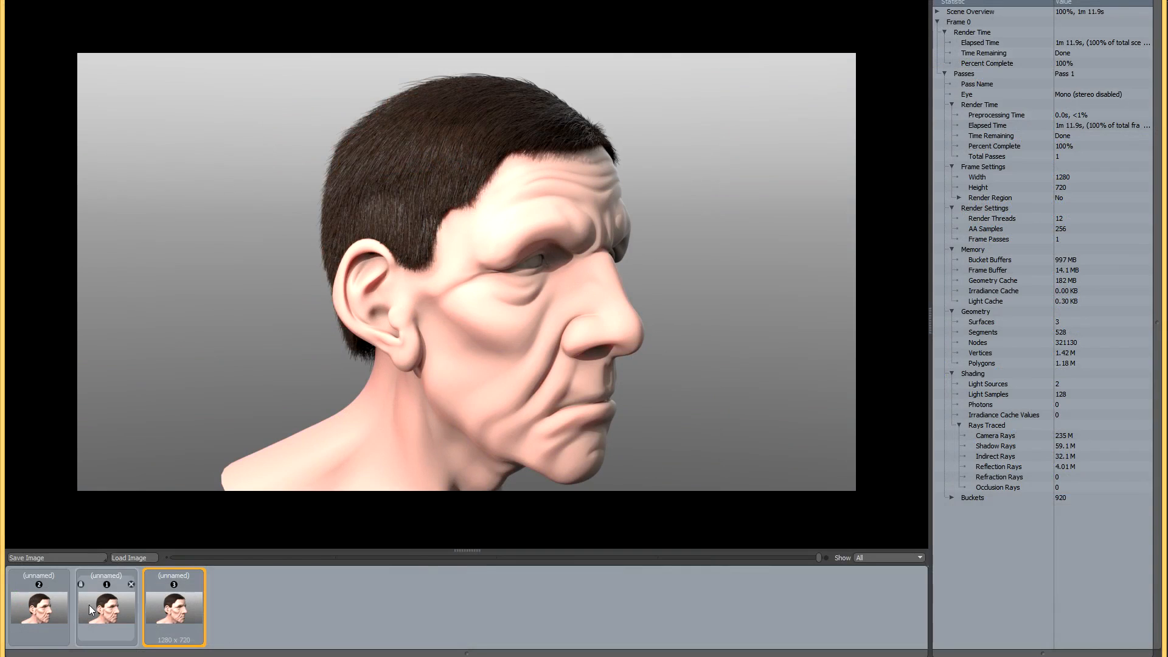
- Compare the earlier 256-sample render with the zero shading rate render, both at full view and close up
{"action": "left_click", "coordinate": [103, 610]}
{"action": "left_click", "coordinate": [163, 611]}
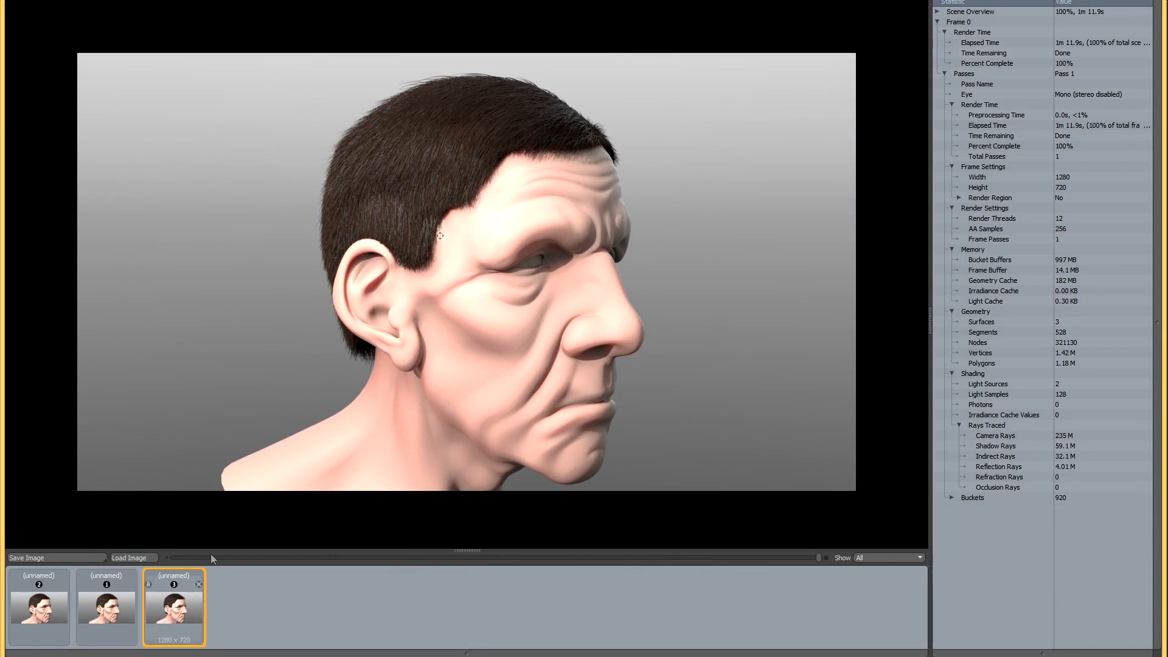
{"action": "scroll", "coordinate": [450, 193], "scroll_direction": "up", "scroll_amount": 3}
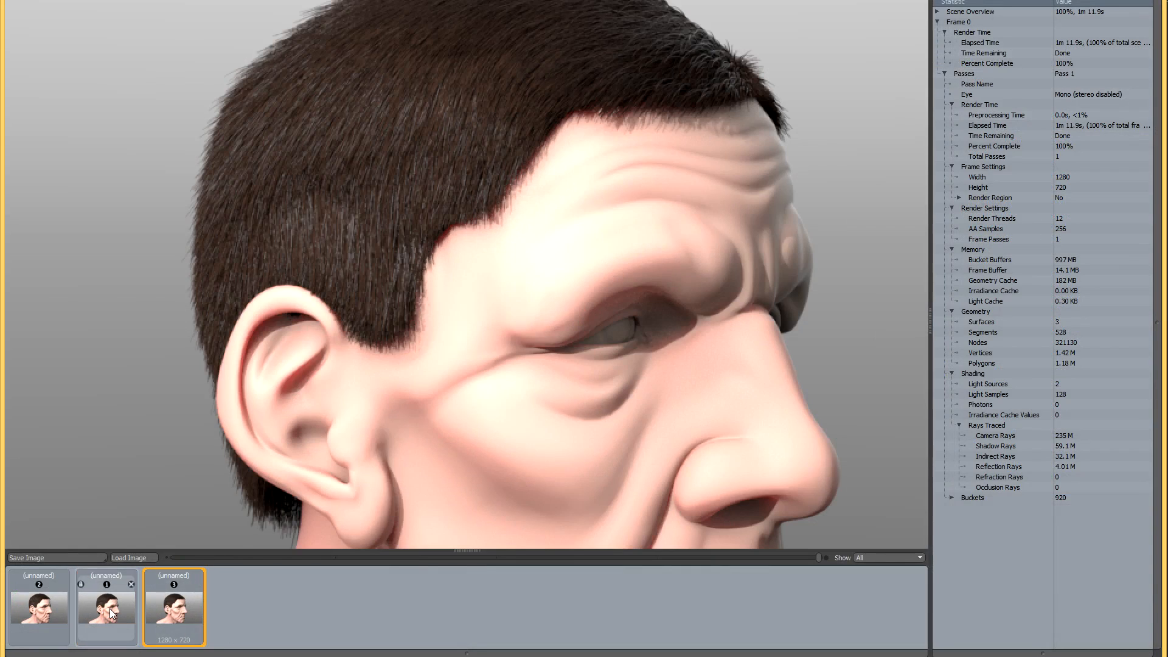
{"action": "left_click", "coordinate": [110, 609]}
{"action": "left_click", "coordinate": [164, 613]}
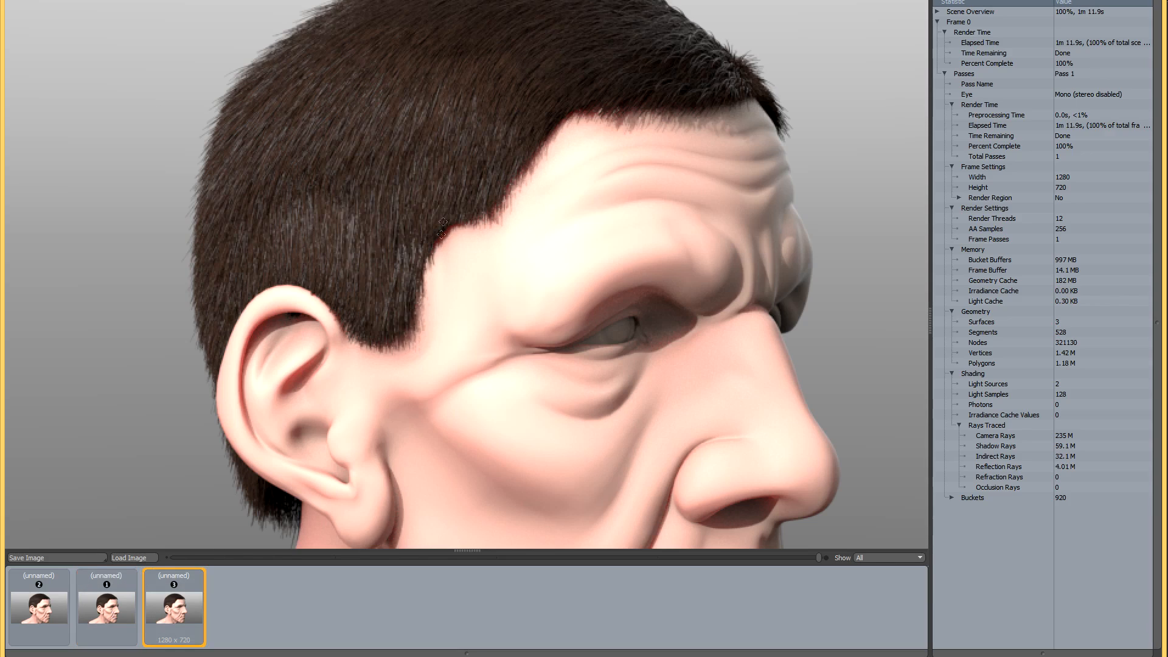
{"action": "scroll", "coordinate": [441, 238], "scroll_direction": "down", "scroll_amount": 3}
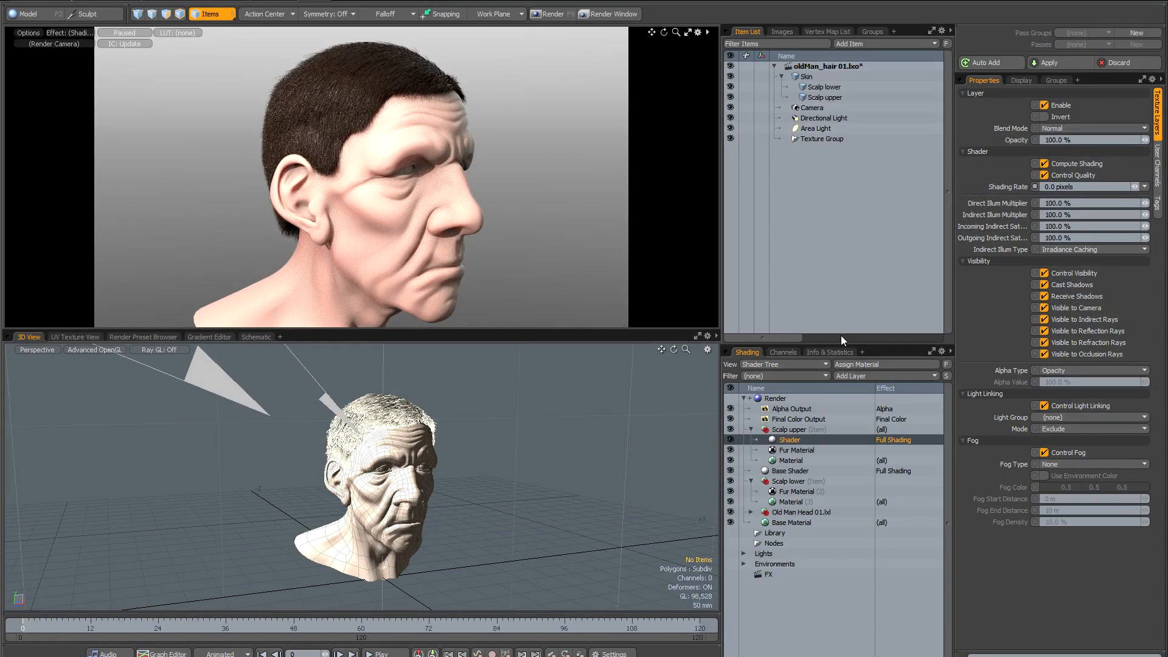
- Set the render's frame passes to 2 and render the frame
{"action": "left_click", "coordinate": [775, 399]}
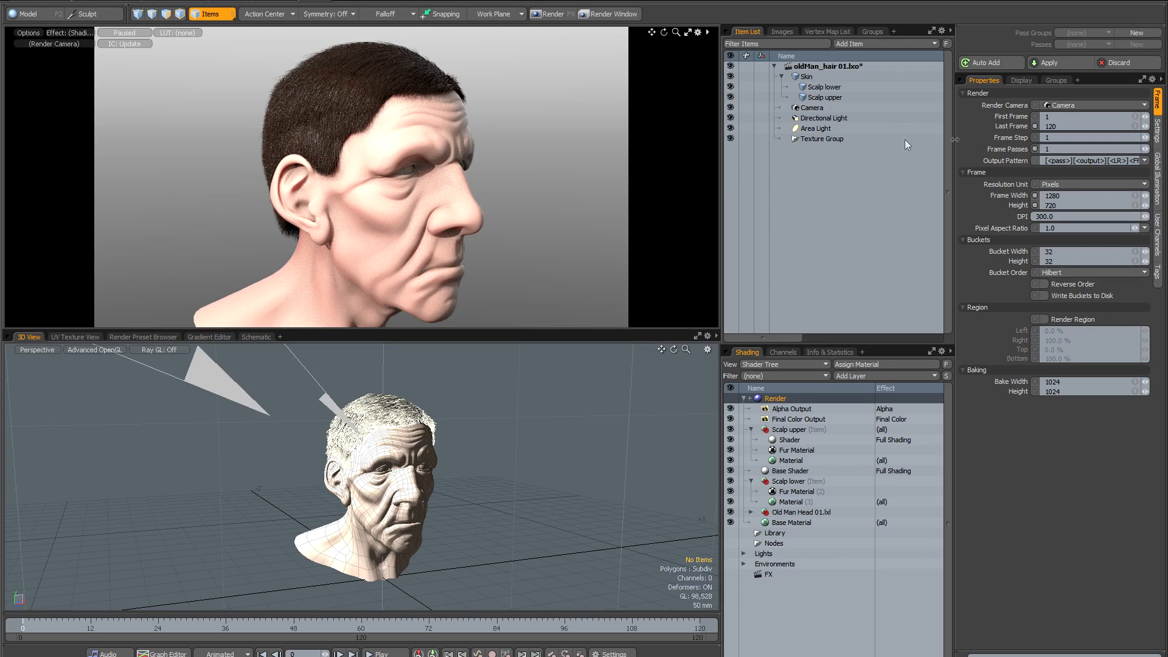
{"action": "left_click", "coordinate": [1145, 149]}
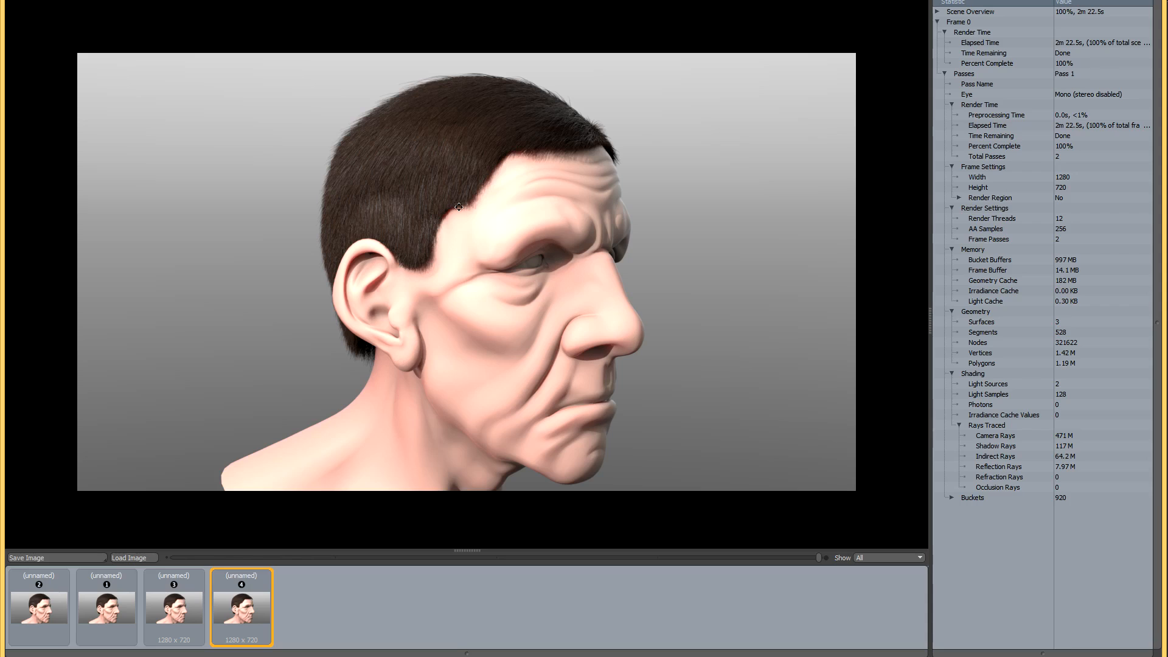
- Compare the one-pass and two-pass renders by switching between them at full view and close up
{"action": "left_click", "coordinate": [181, 602]}
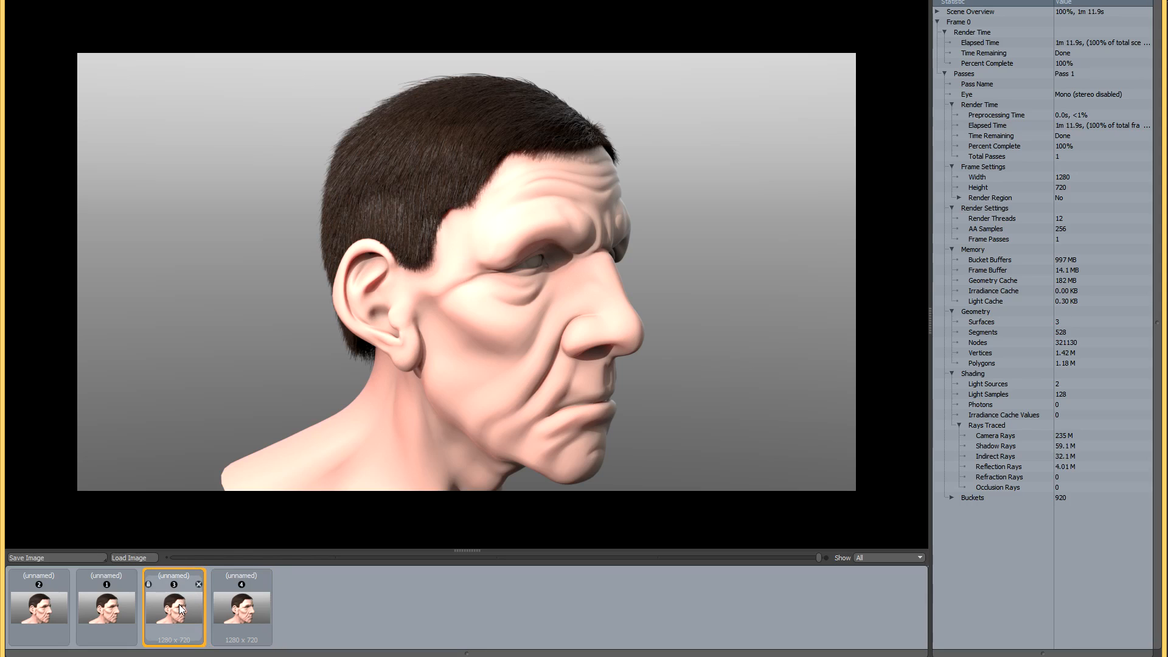
{"action": "left_click", "coordinate": [242, 610]}
{"action": "scroll", "coordinate": [424, 231], "scroll_direction": "up", "scroll_amount": 3}
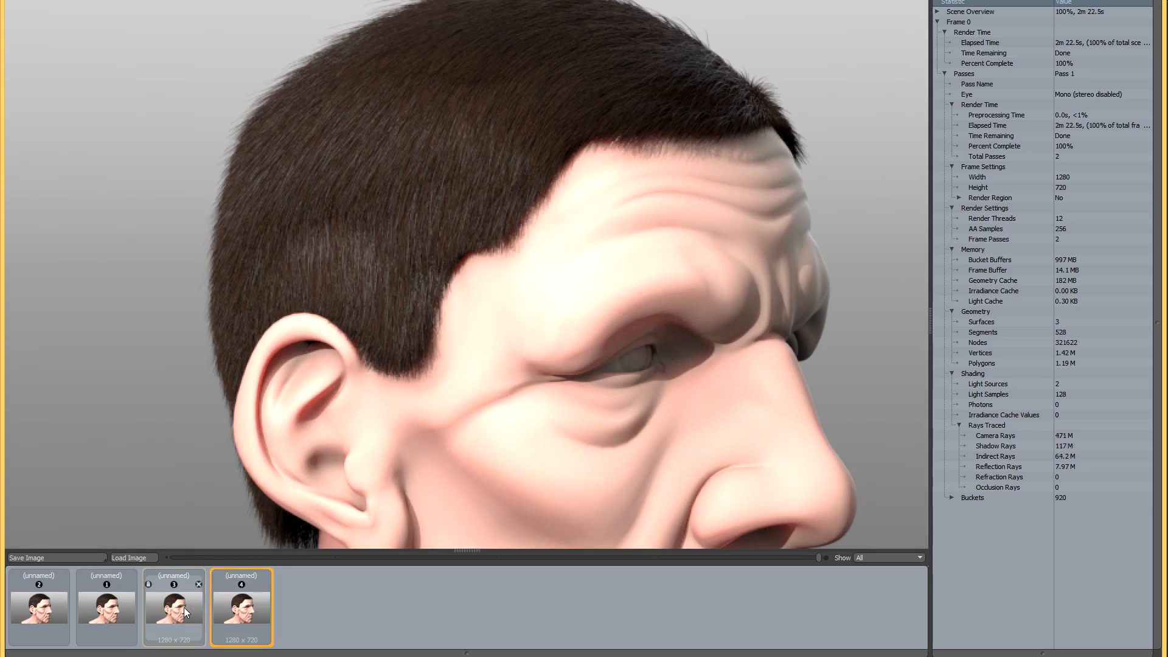
{"action": "left_click", "coordinate": [183, 607]}
{"action": "left_click", "coordinate": [246, 617]}
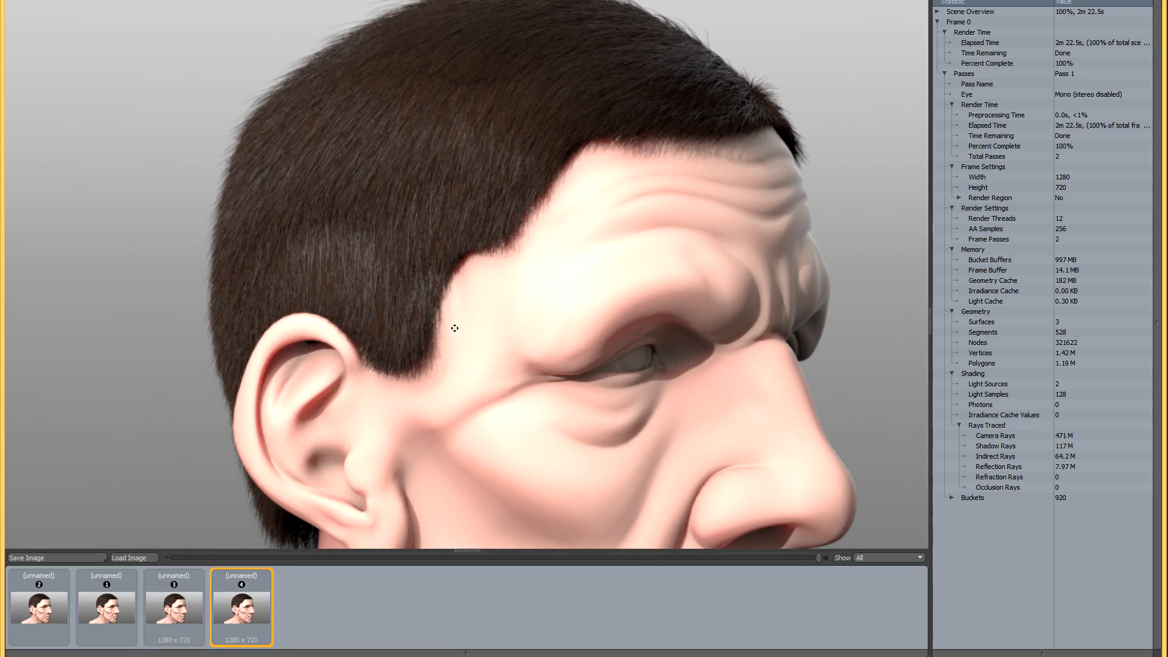
{"action": "scroll", "coordinate": [454, 328], "scroll_direction": "down", "scroll_amount": 3}
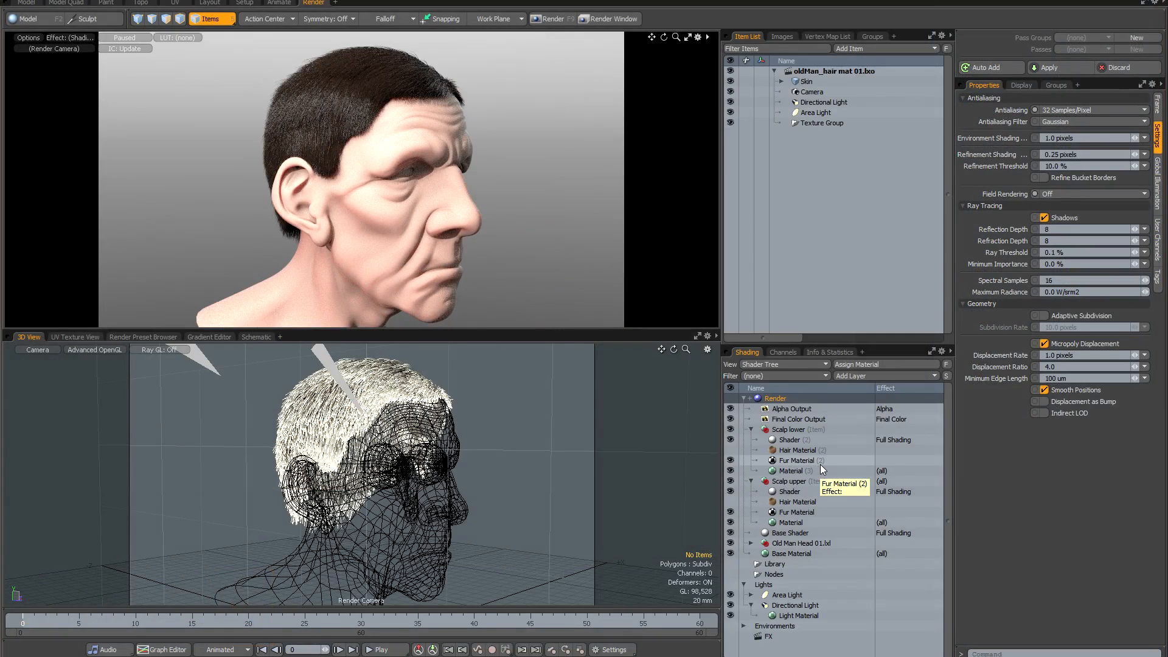
- Check the custom materials available as layers, including Hair Material, and view the 32-sample render made without it
{"action": "left_click", "coordinate": [867, 377]}
{"action": "mouse_move", "coordinate": [870, 435]}
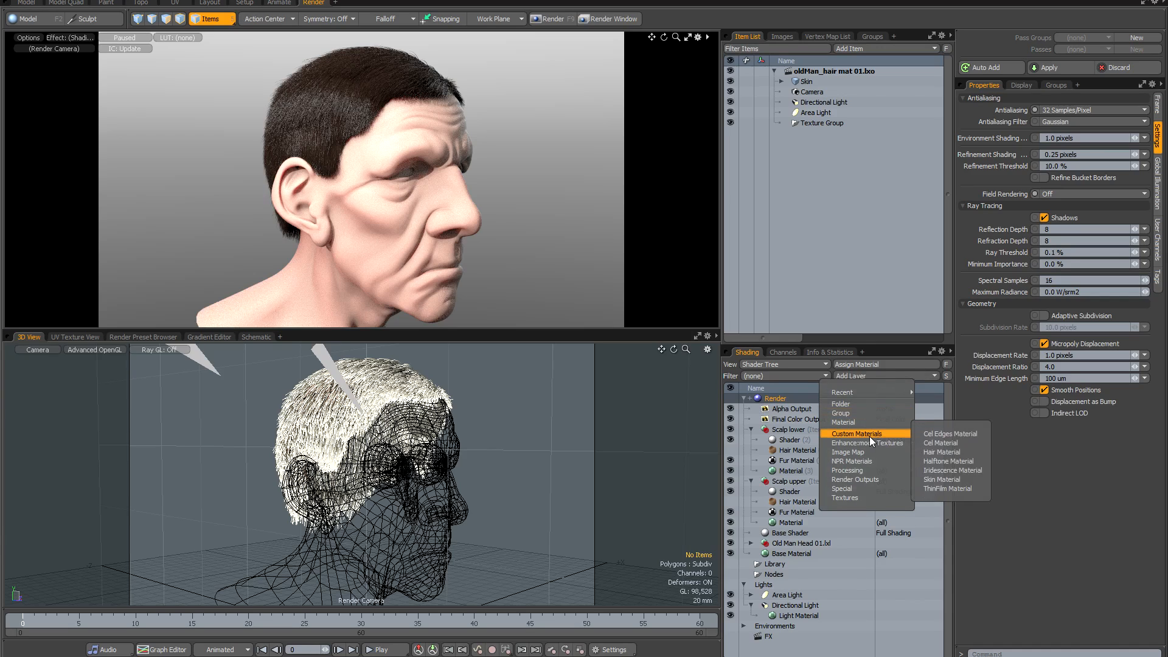
{"action": "left_click", "coordinate": [1047, 473]}
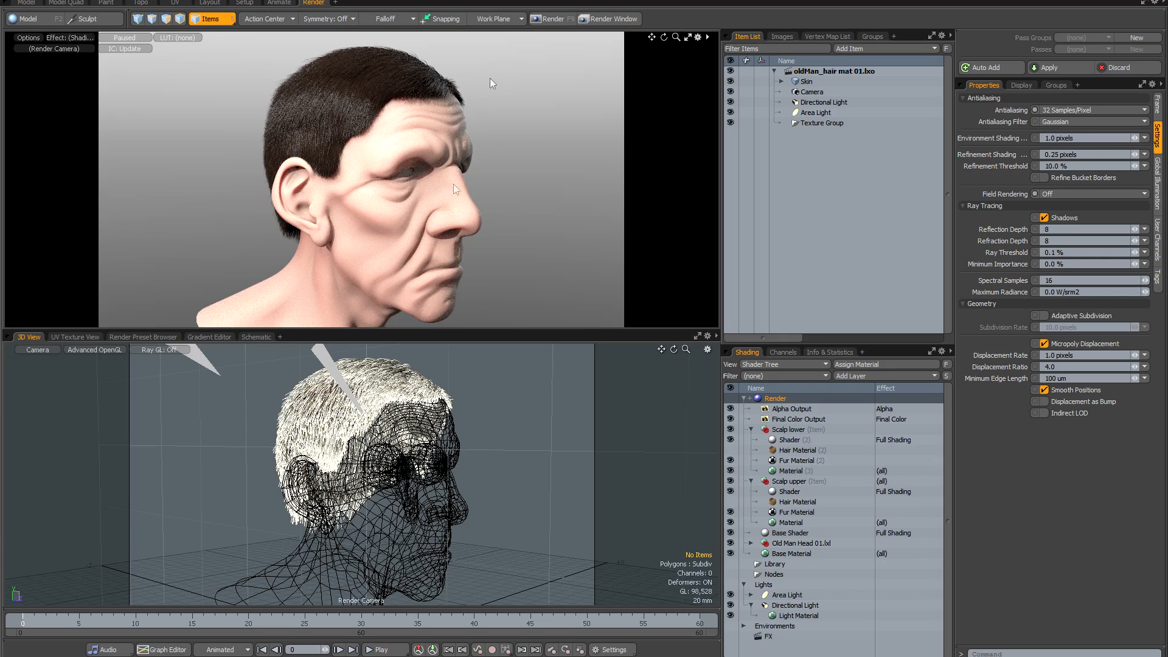
{"action": "left_click", "coordinate": [610, 18]}
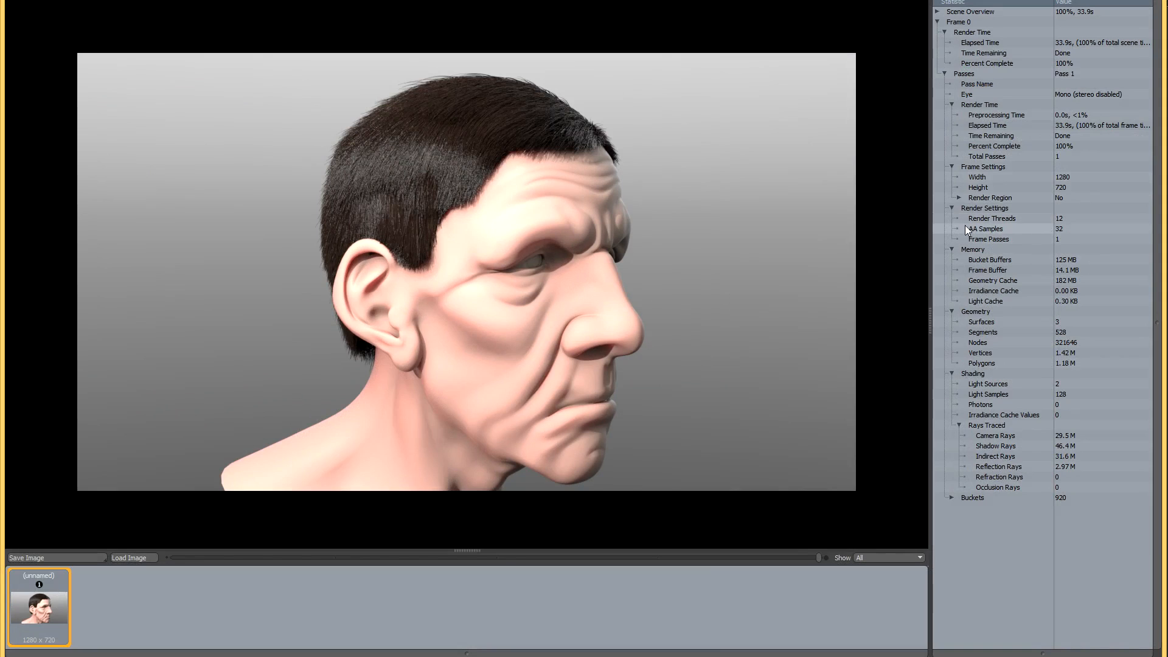
{"action": "key", "text": "Escape"}
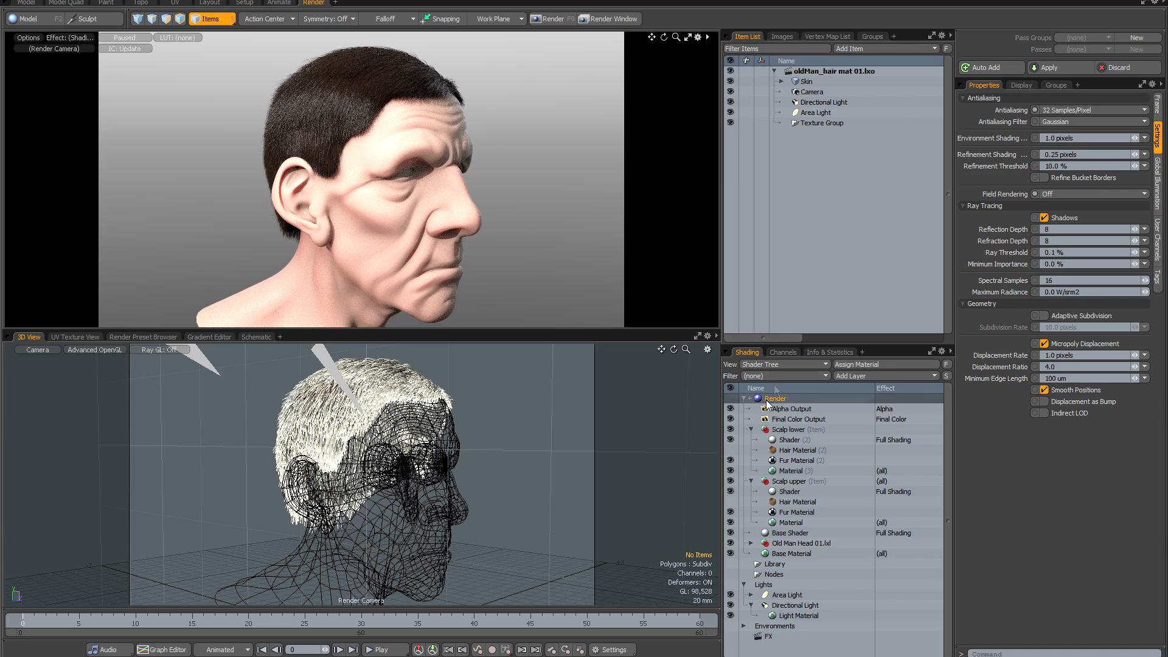
- Enable the Hair Material layers in both Scalp lower and Scalp upper and render the frame at 32 samples
{"action": "left_click", "coordinate": [730, 450]}
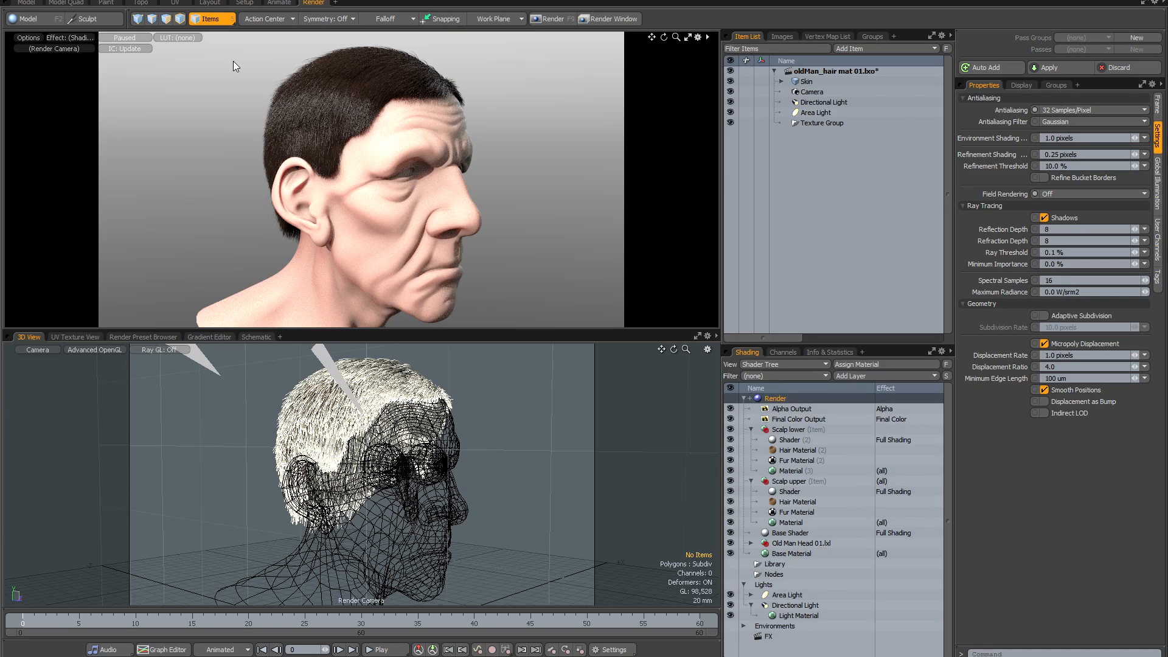
{"action": "left_click", "coordinate": [126, 38]}
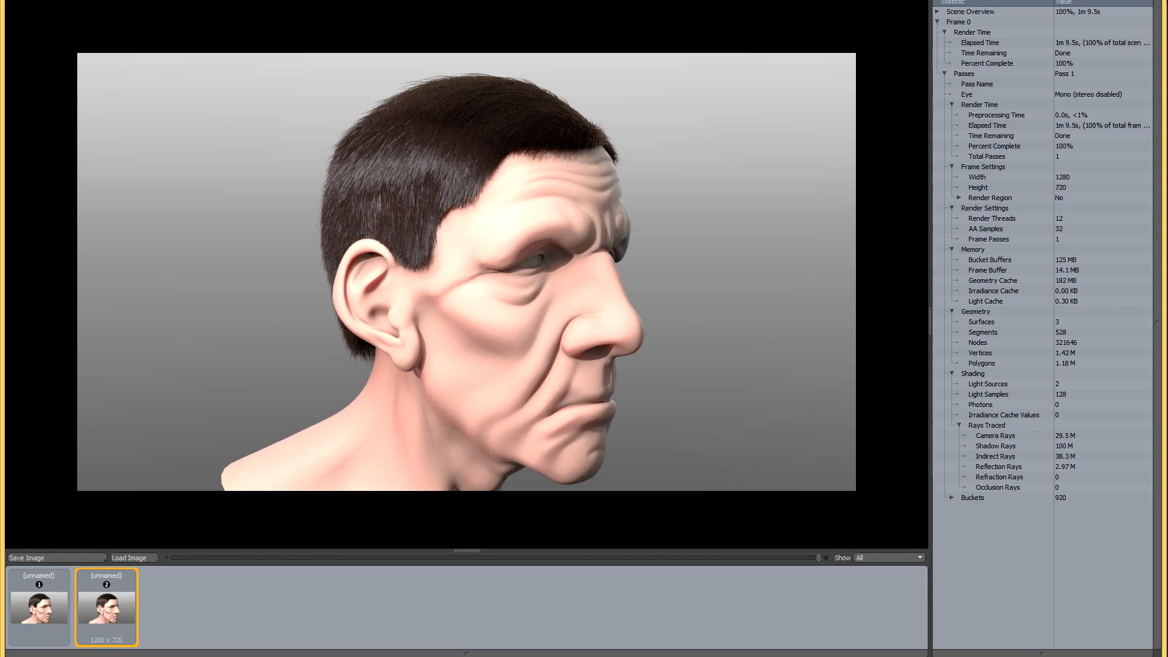
- Compare the renders without and with Hair Material, first on the whole head and then close up on the hair
{"action": "left_click", "coordinate": [51, 608]}
{"action": "left_click", "coordinate": [100, 610]}
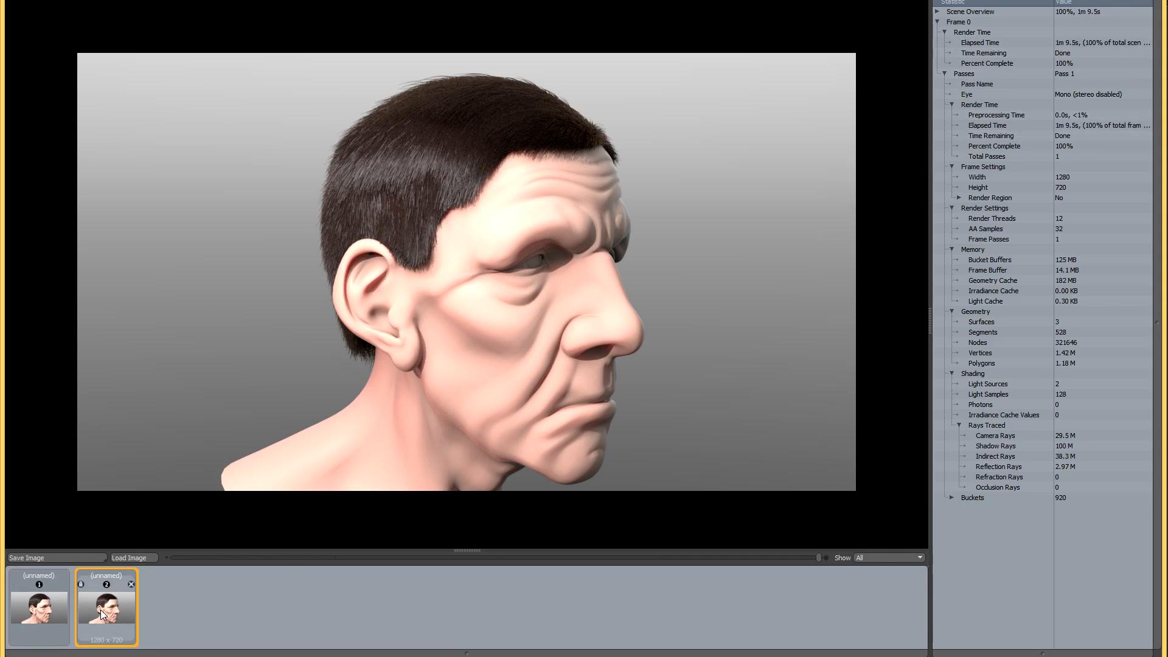
{"action": "left_click", "coordinate": [31, 615]}
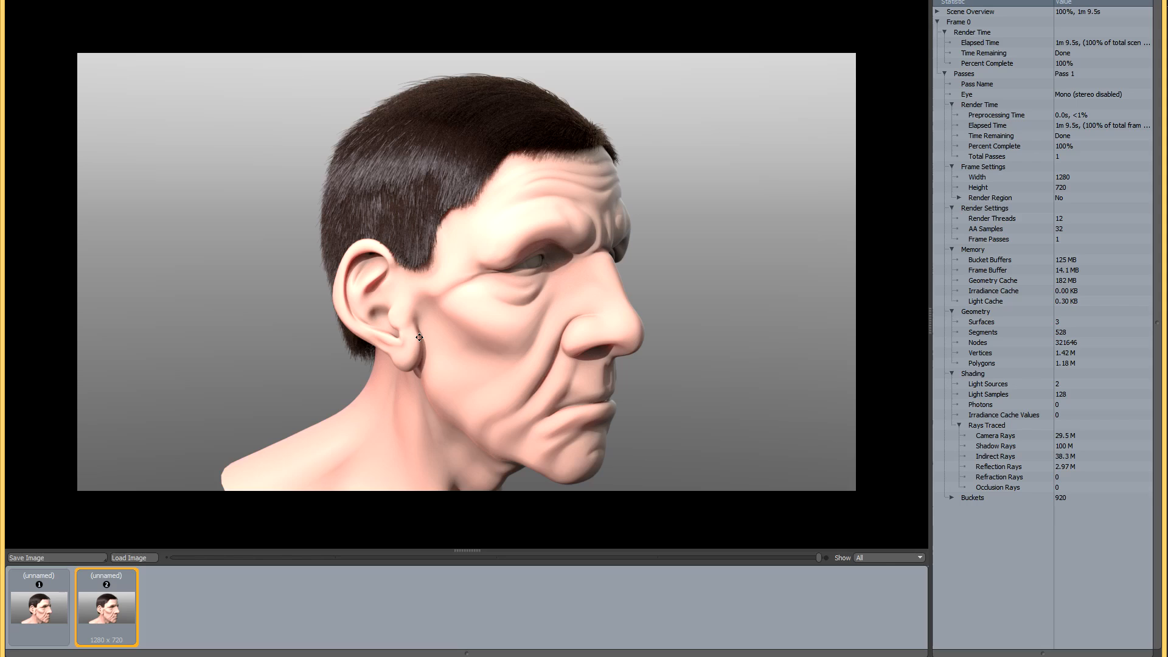
{"action": "scroll", "coordinate": [450, 157], "scroll_direction": "up", "scroll_amount": 3}
{"action": "left_click_drag", "start_coordinate": [450, 157], "coordinate": [447, 194]}
{"action": "left_click", "coordinate": [45, 614]}
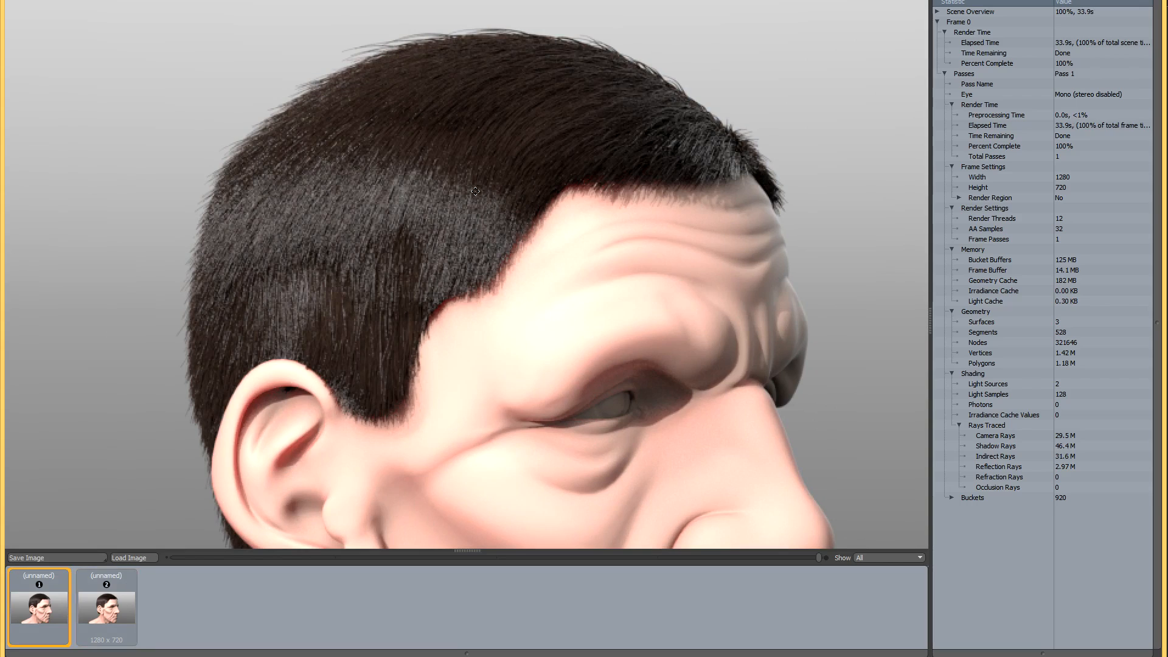
{"action": "left_click", "coordinate": [113, 609]}
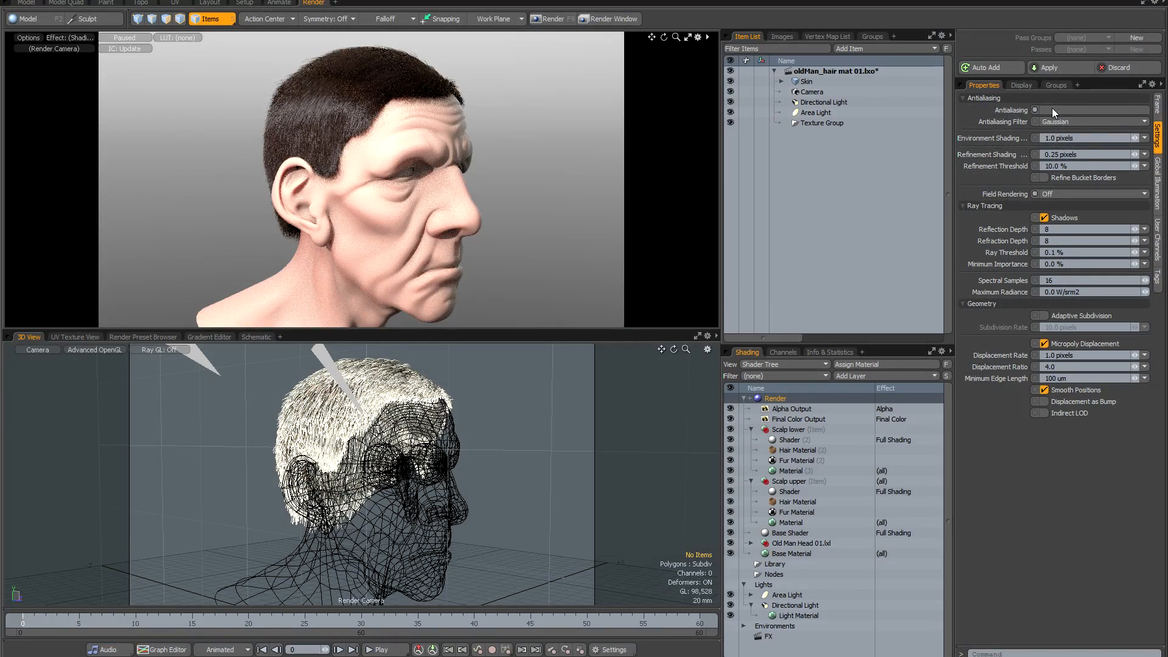
- Set the render antialiasing to 256 samples per pixel and render the frame to examine the hair close up
{"action": "left_click", "coordinate": [1052, 108]}
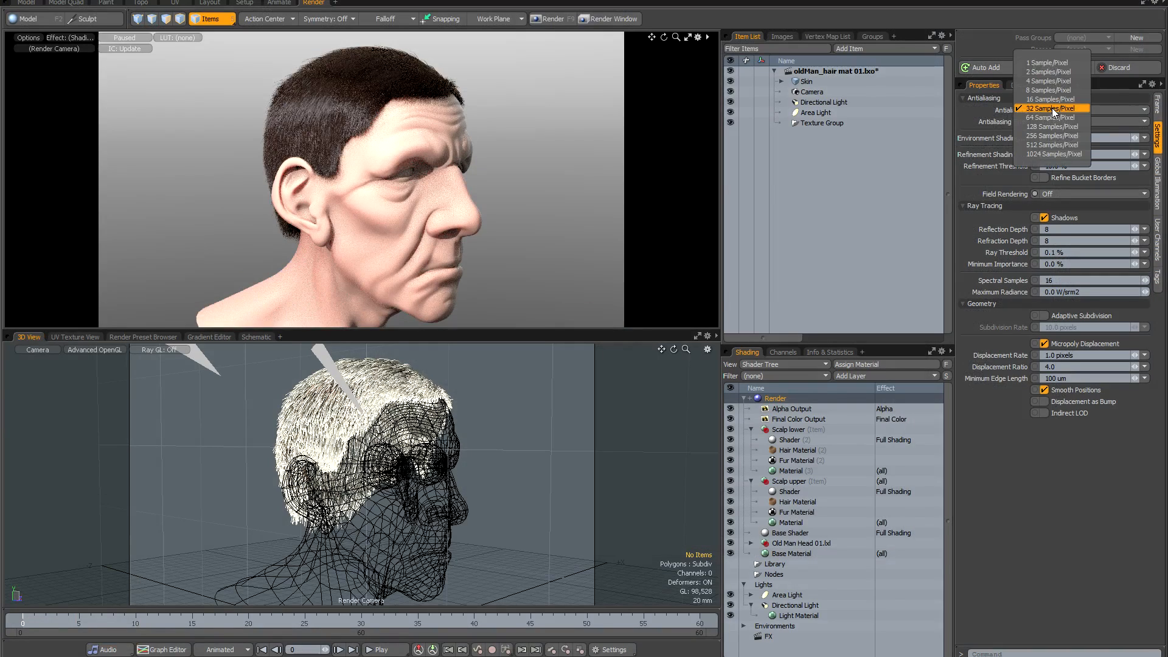
{"action": "left_click", "coordinate": [1052, 135]}
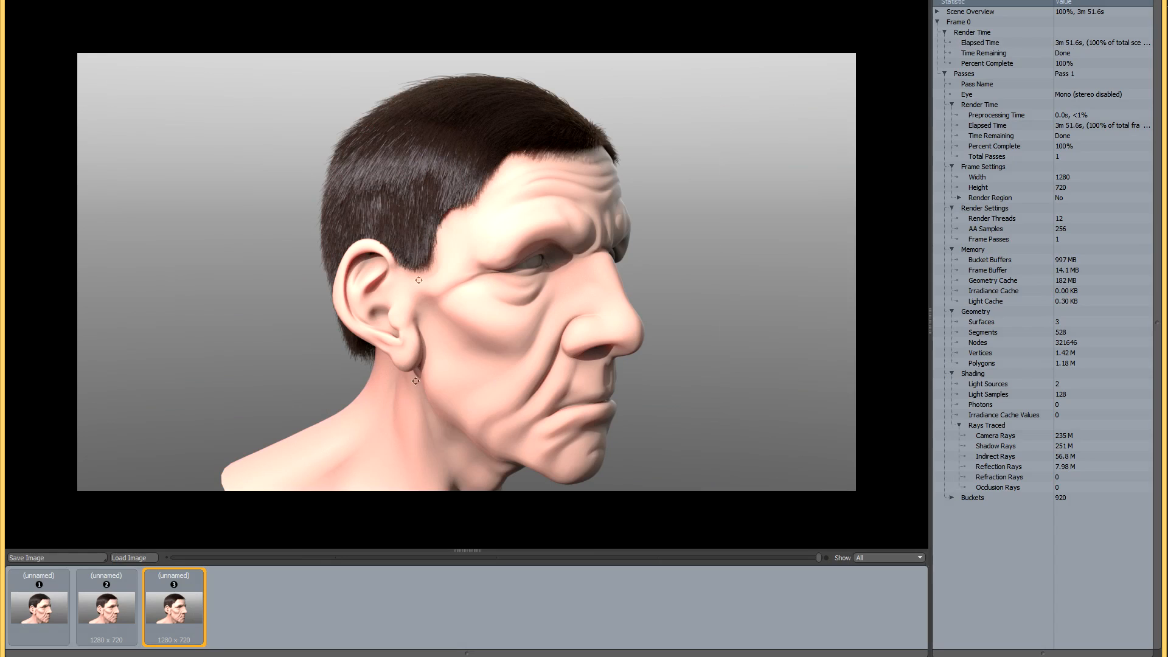
{"action": "scroll", "coordinate": [440, 210], "scroll_direction": "up", "scroll_amount": 3}
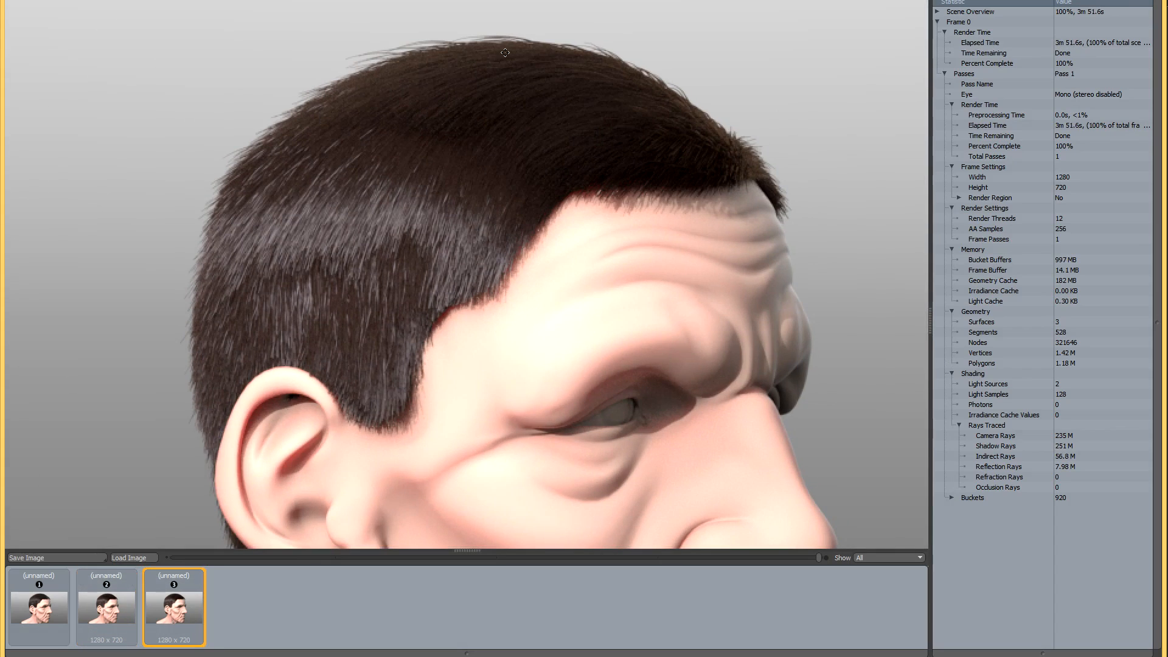
{"action": "scroll", "coordinate": [469, 112], "scroll_direction": "down", "scroll_amount": 1}
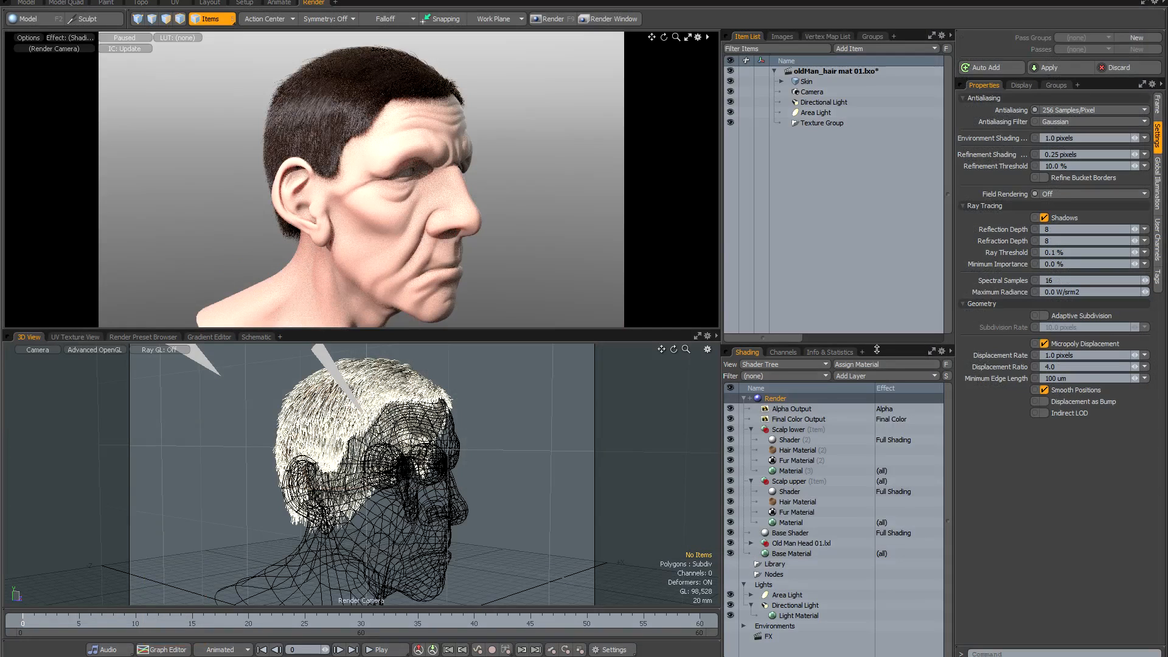
- Disable the Hair Material layers in both scalp groups and render the frame with 2 frame passes
{"action": "left_click", "coordinate": [730, 450]}
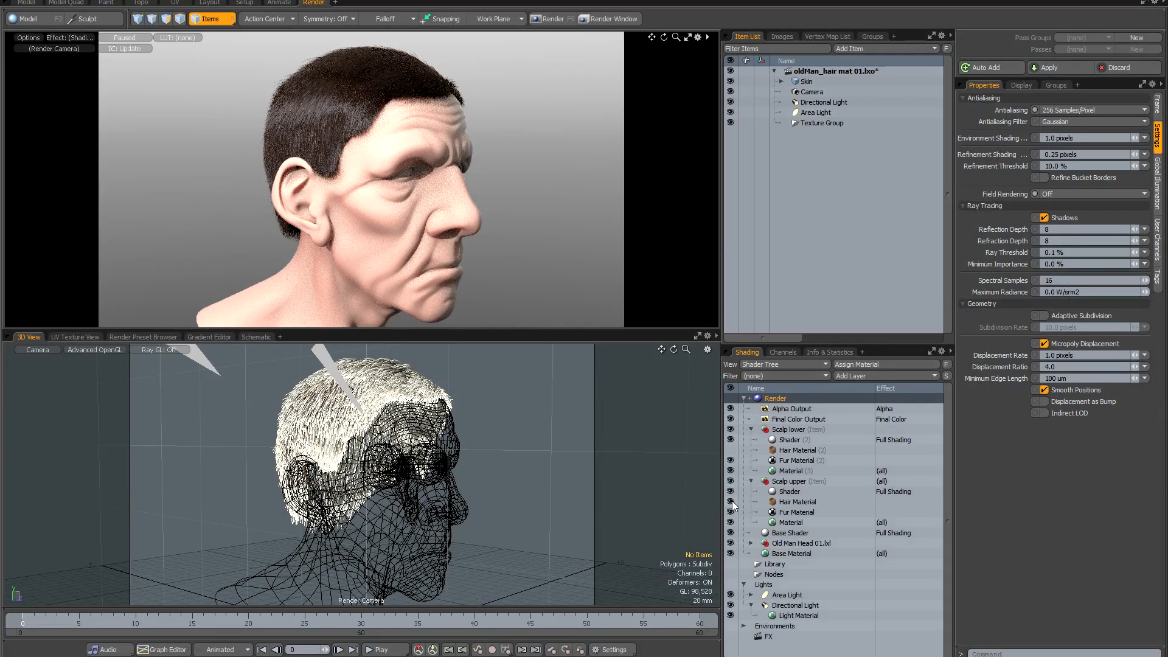
{"action": "left_click", "coordinate": [1157, 105]}
{"action": "left_click", "coordinate": [1146, 154]}
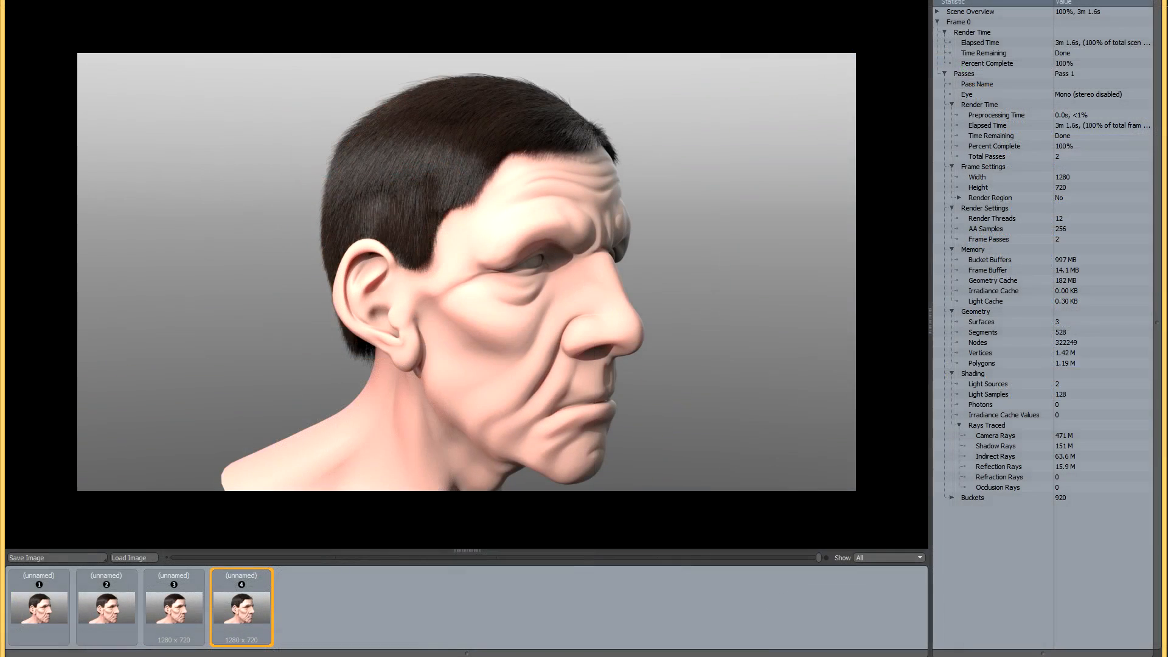
- Compare the Hair Material render with the two-frame-pass fur render close up on the hair
{"action": "scroll", "coordinate": [487, 119], "scroll_direction": "up", "scroll_amount": 3}
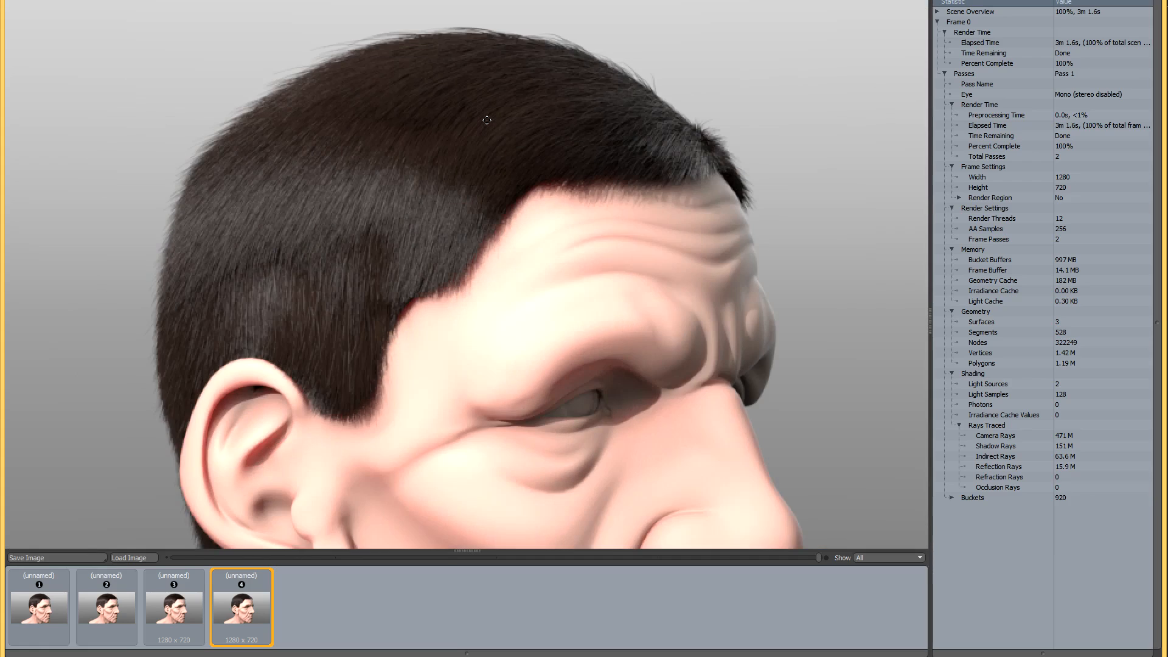
{"action": "mouse_move", "coordinate": [192, 594]}
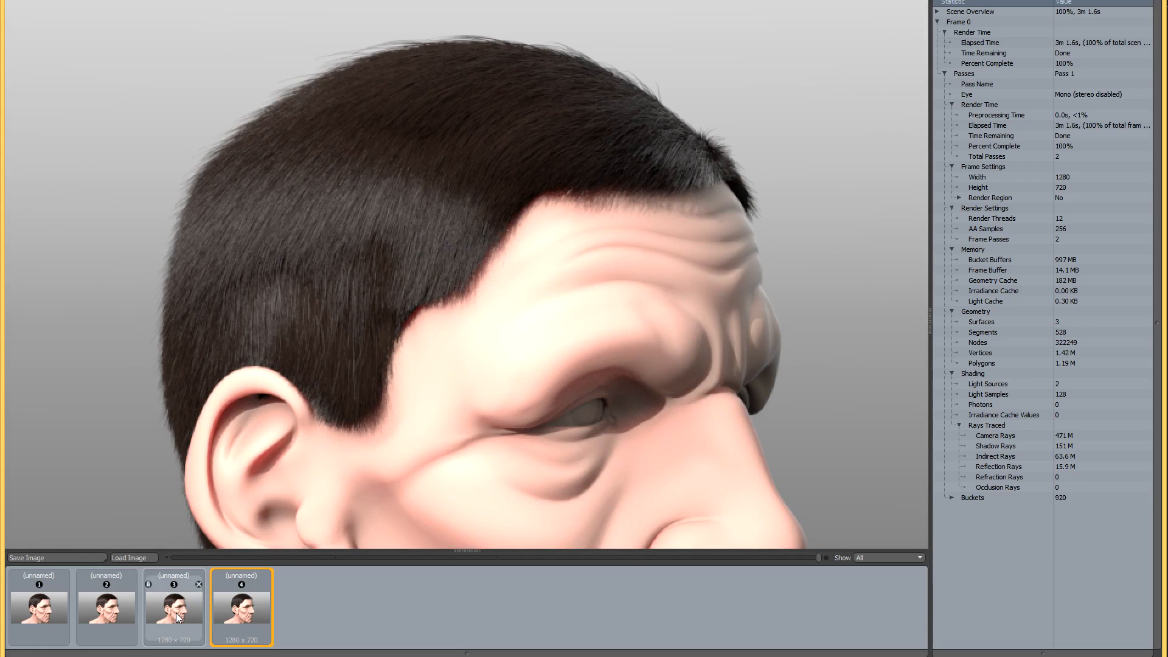
{"action": "left_click", "coordinate": [177, 613]}
{"action": "left_click", "coordinate": [238, 606]}
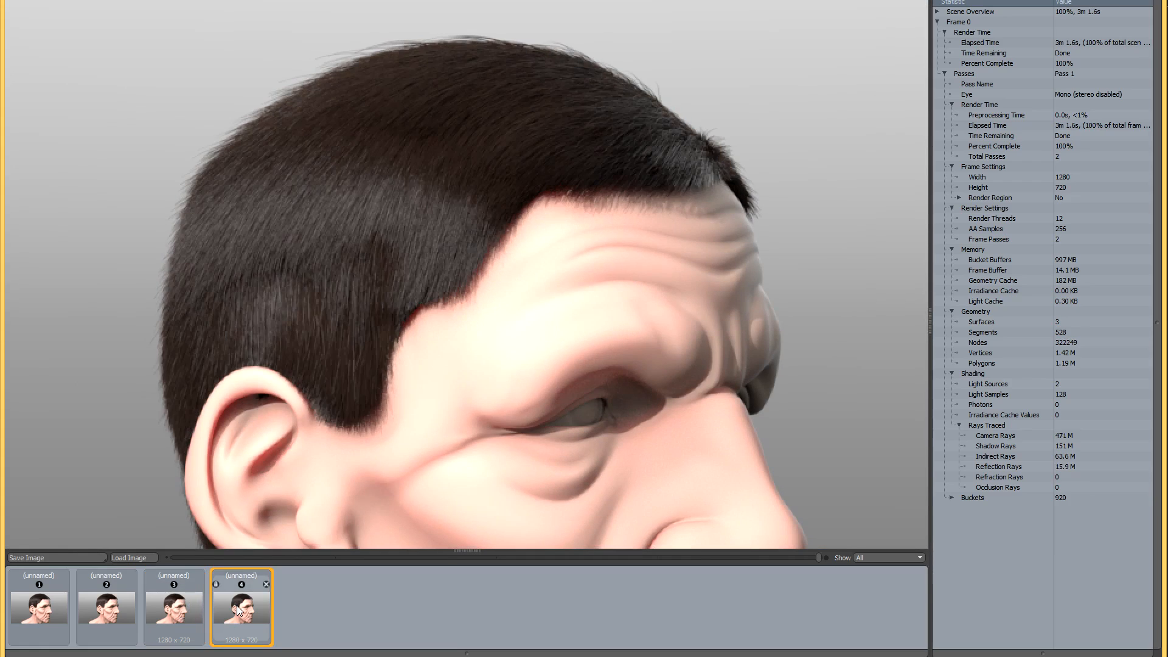
{"action": "left_click", "coordinate": [162, 614]}
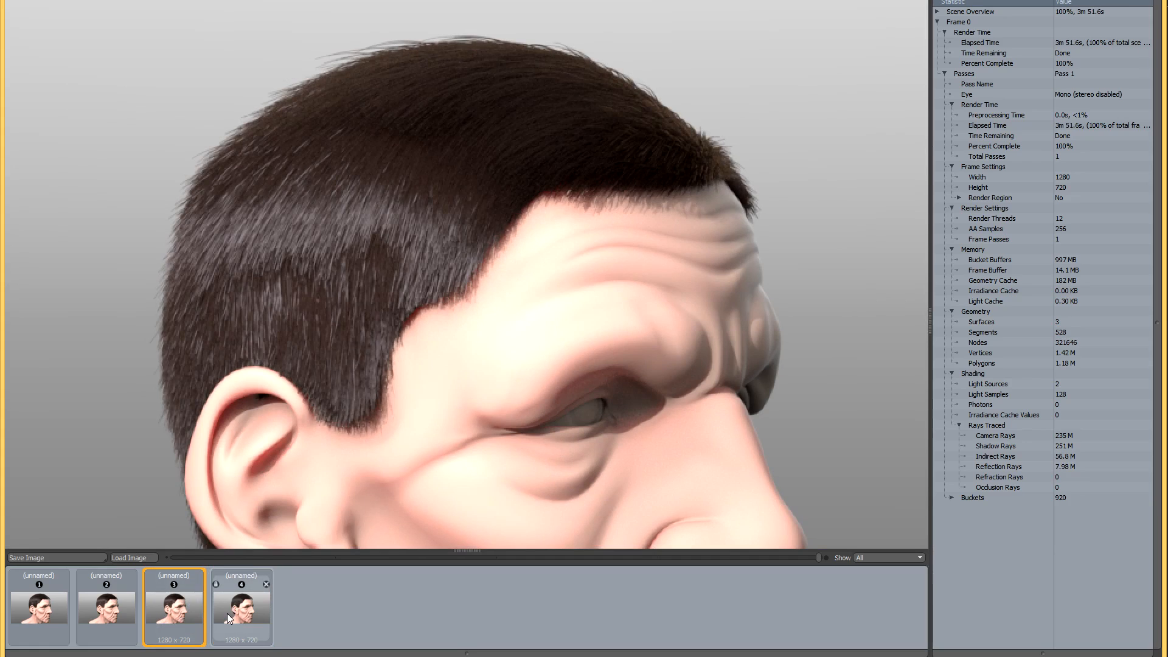
{"action": "left_click", "coordinate": [243, 612]}
{"action": "left_click", "coordinate": [183, 610]}
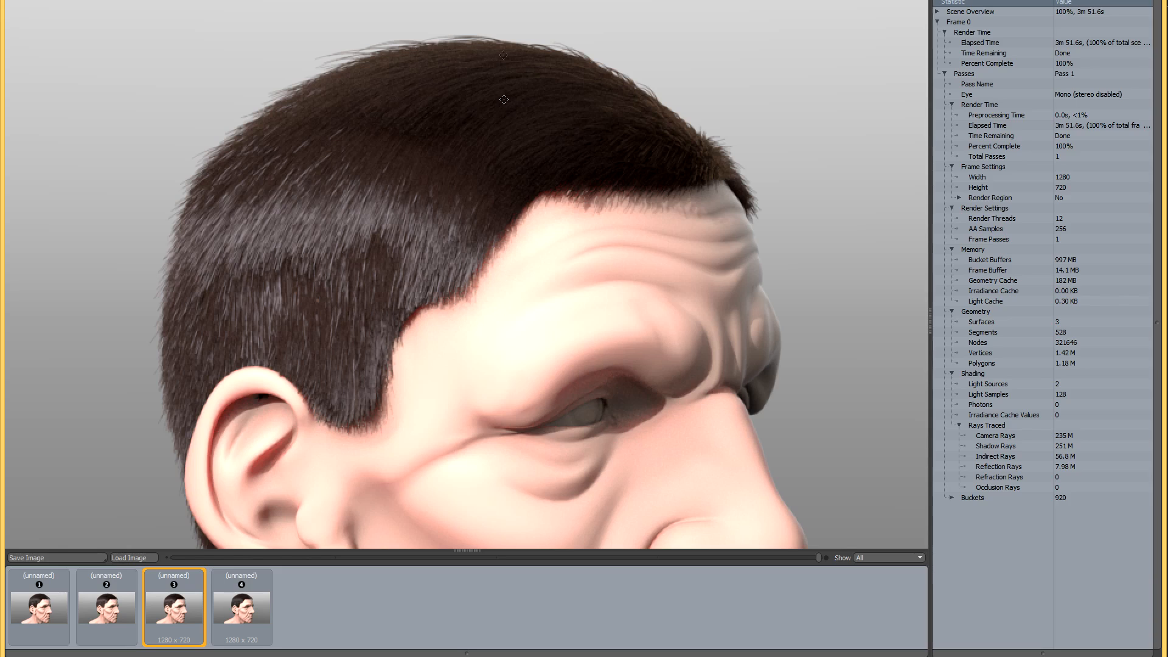
{"action": "left_click", "coordinate": [244, 609]}
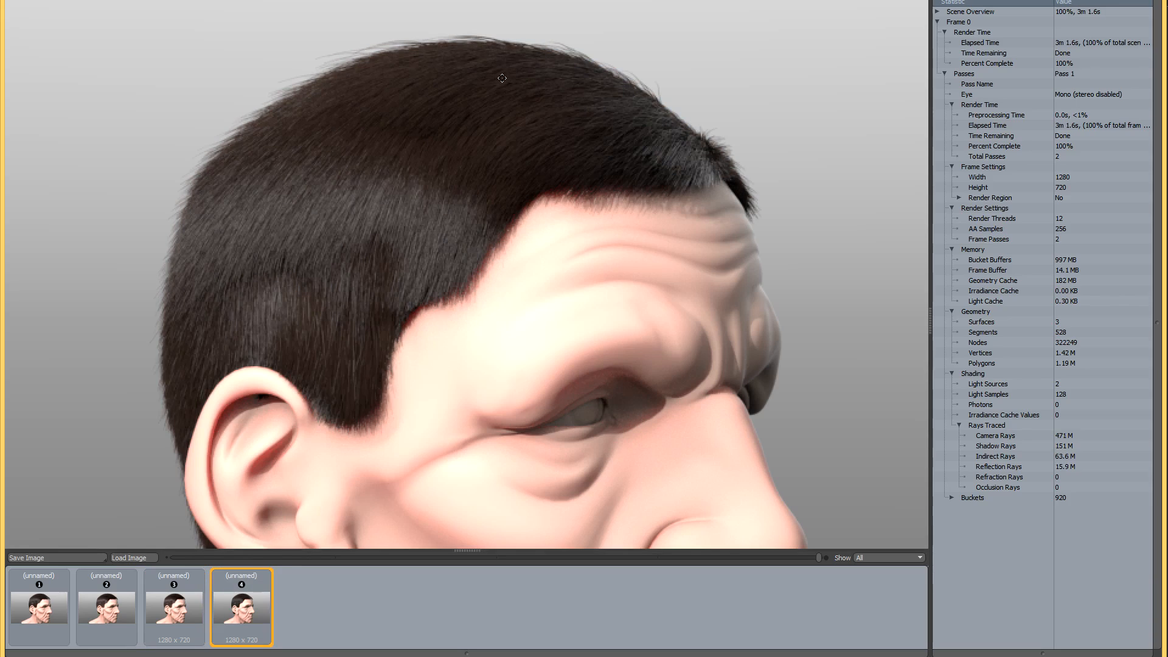
- Compare the same two renders on the whole head, along with their render times
{"action": "scroll", "coordinate": [417, 95], "scroll_direction": "down", "scroll_amount": 1}
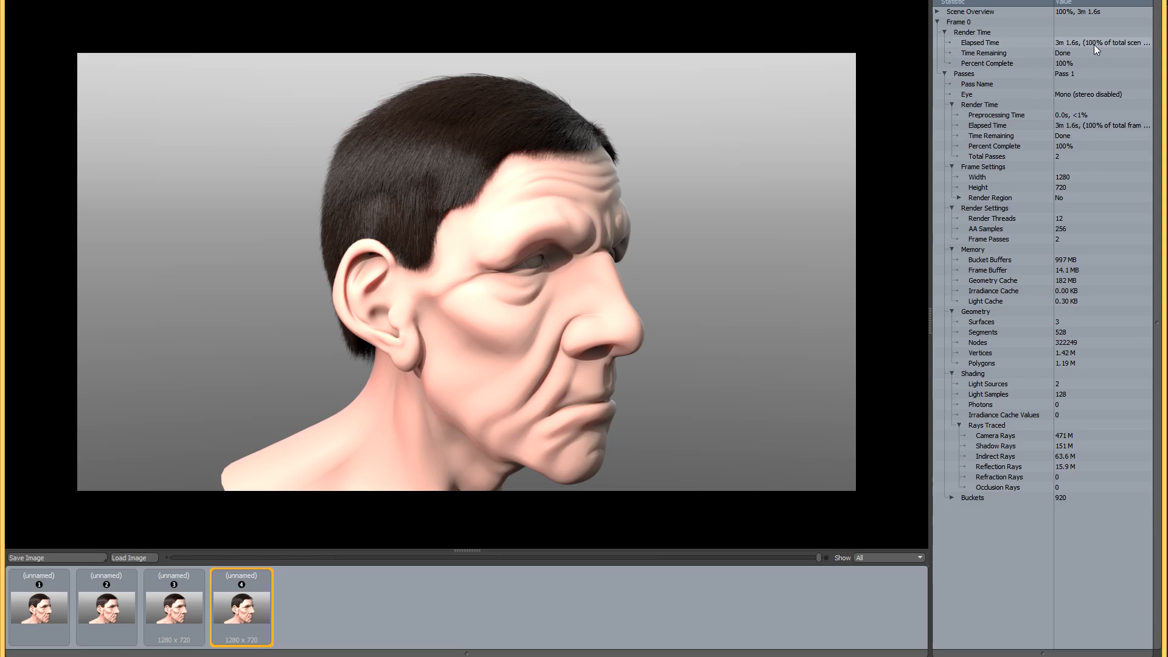
{"action": "left_click", "coordinate": [177, 611]}
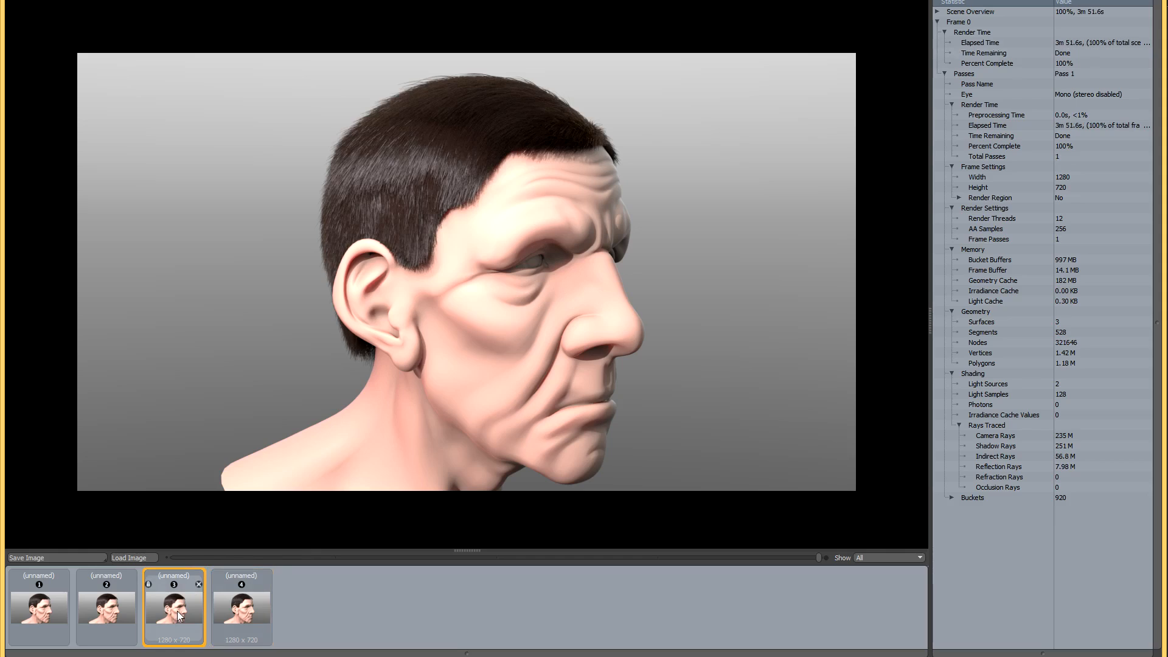
{"action": "left_click", "coordinate": [239, 611]}
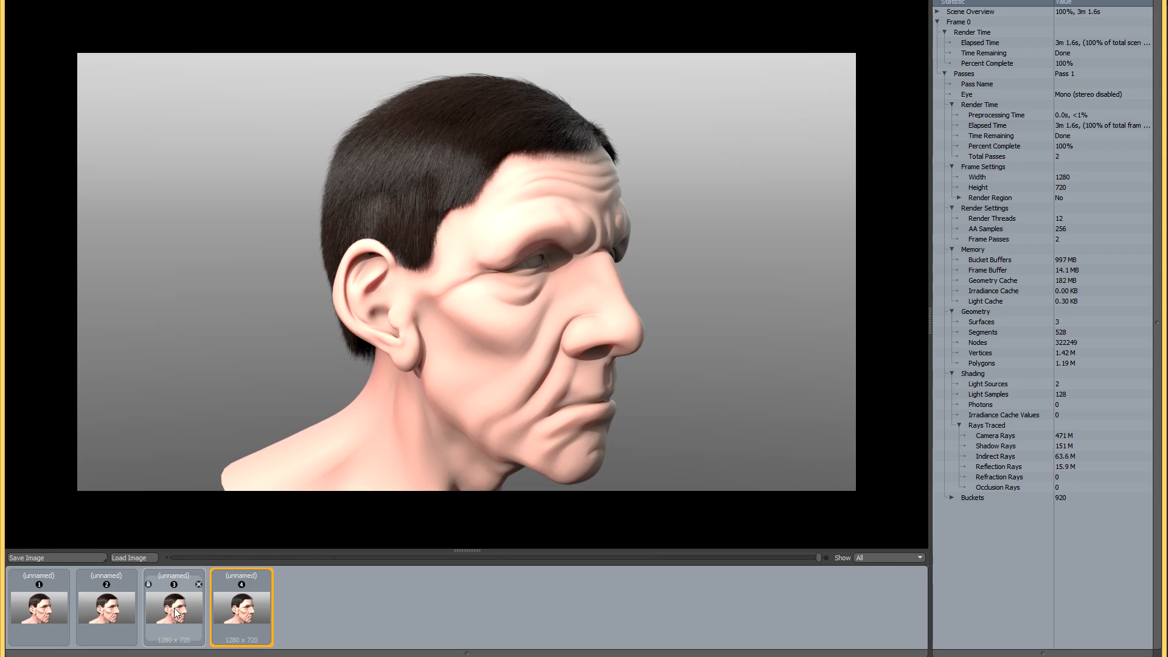
{"action": "left_click", "coordinate": [189, 594]}
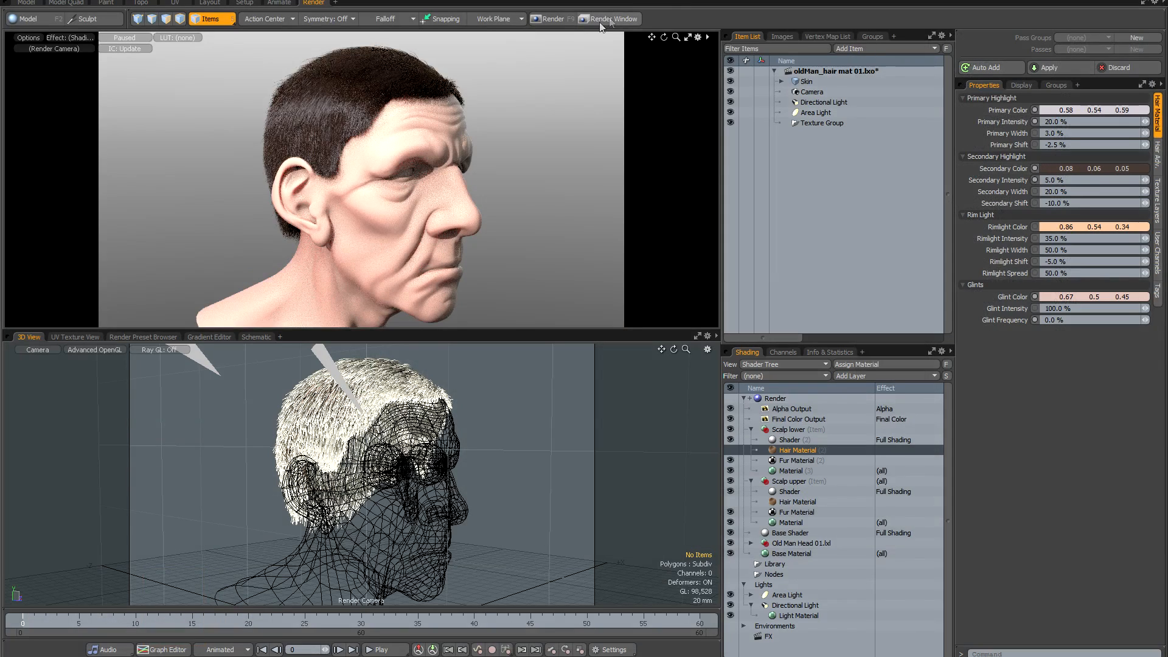
- Reopen the render window and examine the hair highlights in the Hair Material render, close up and on the whole head
{"action": "left_click", "coordinate": [609, 18]}
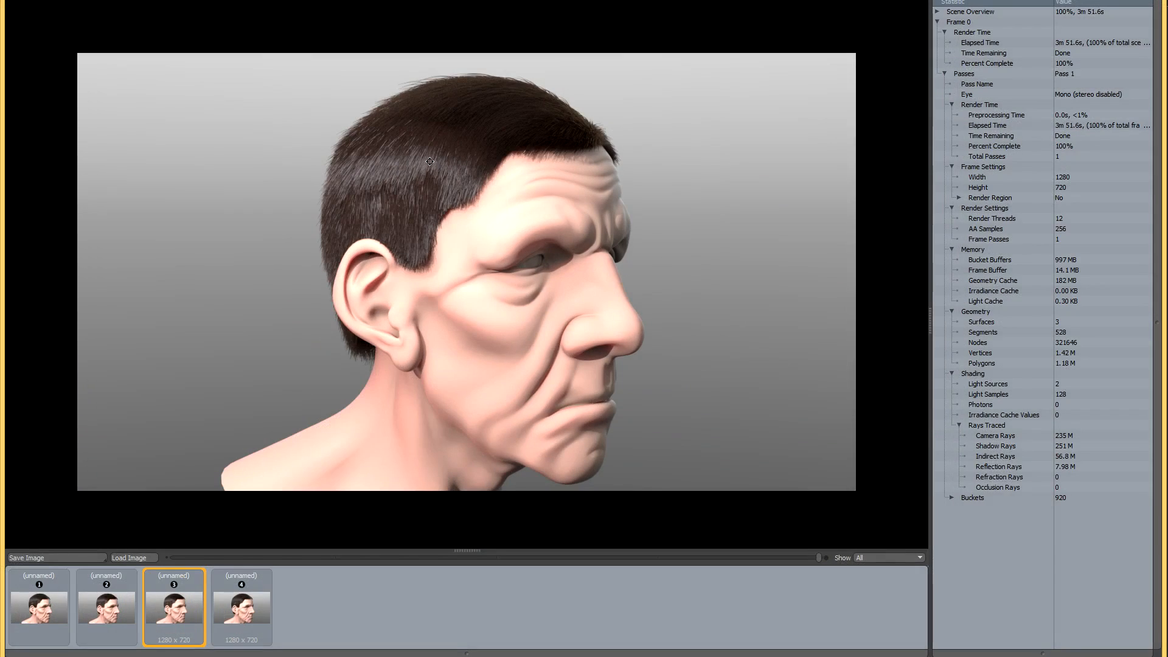
{"action": "scroll", "coordinate": [394, 154], "scroll_direction": "up", "scroll_amount": 3}
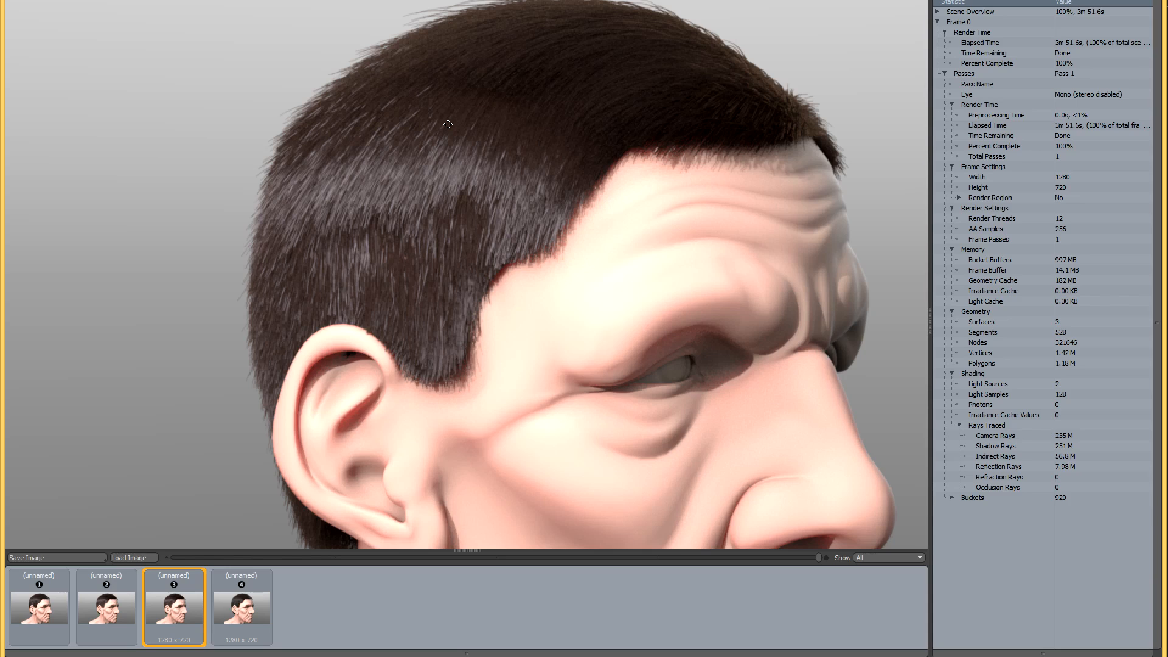
{"action": "scroll", "coordinate": [447, 124], "scroll_direction": "down", "scroll_amount": 1}
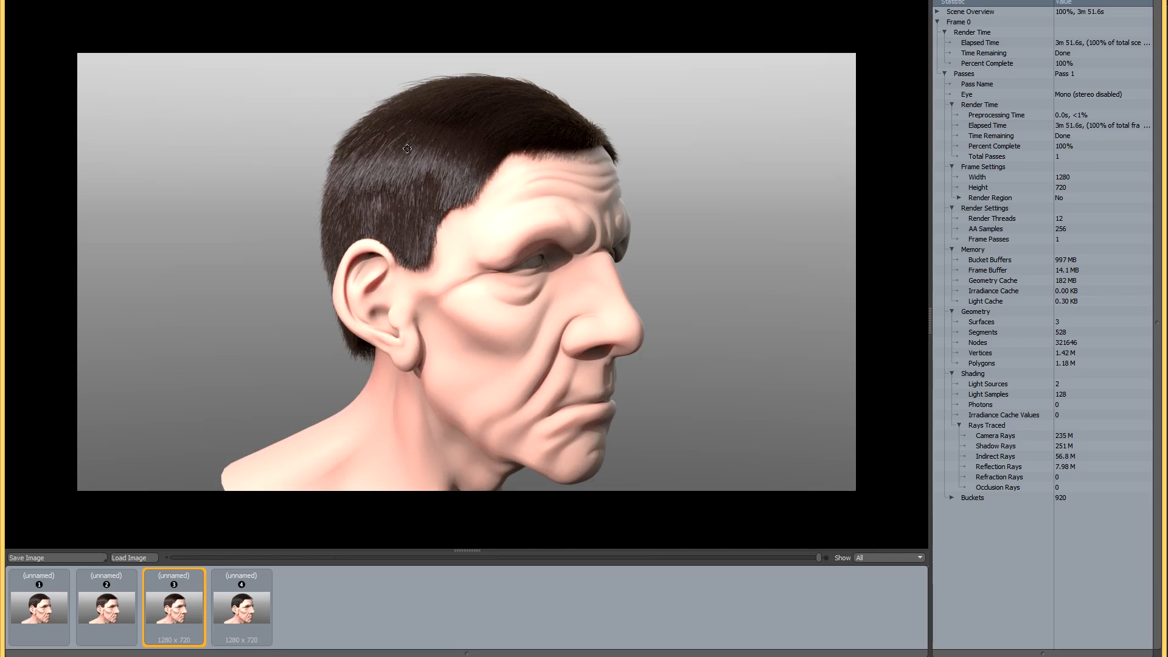
{"action": "left_click", "coordinate": [255, 629]}
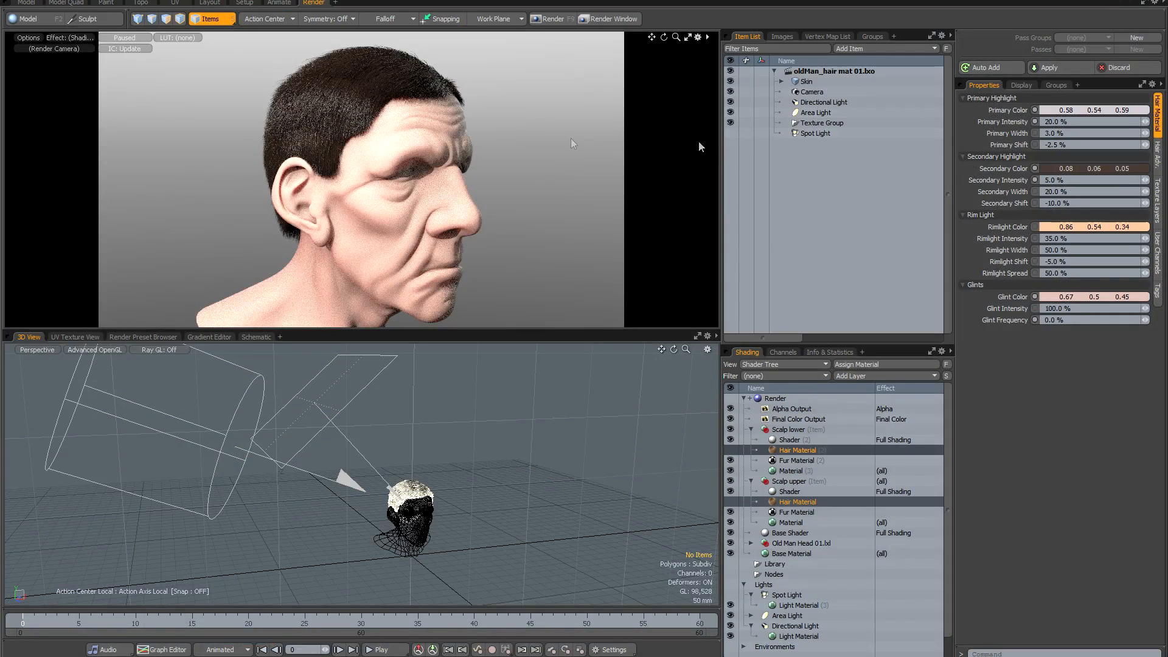
- Turn on the Spot Light and the Hair Material layers in both scalp groups to preview the rim lighting
{"action": "mouse_move", "coordinate": [524, 498]}
{"action": "left_mouse_down", "text": "alt"}
{"action": "mouse_move", "coordinate": [470, 491]}
{"action": "mouse_move", "coordinate": [487, 535]}
{"action": "mouse_move", "coordinate": [537, 499]}
{"action": "left_mouse_up", "text": "alt"}
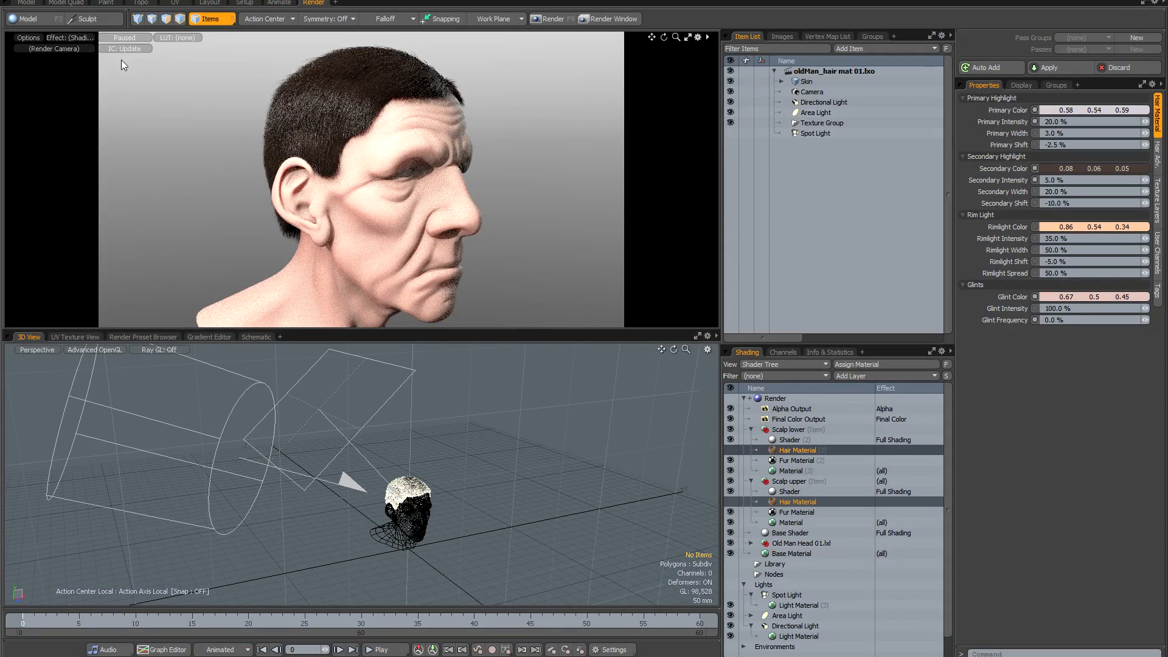
{"action": "left_click", "coordinate": [731, 135]}
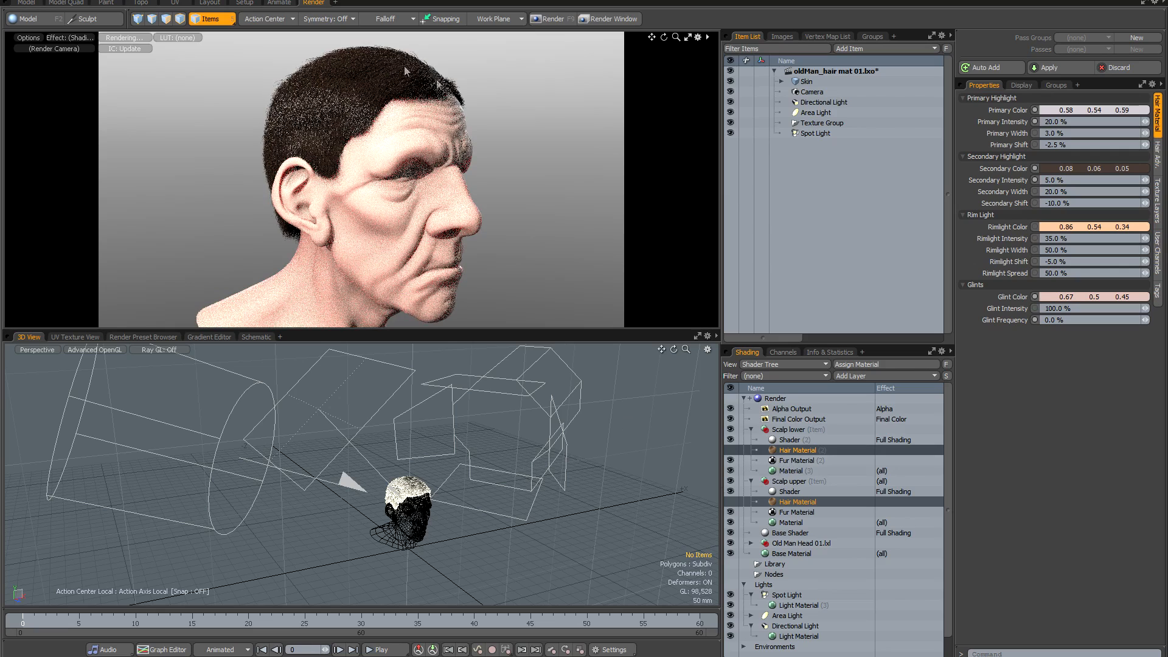
{"action": "left_click", "coordinate": [730, 450]}
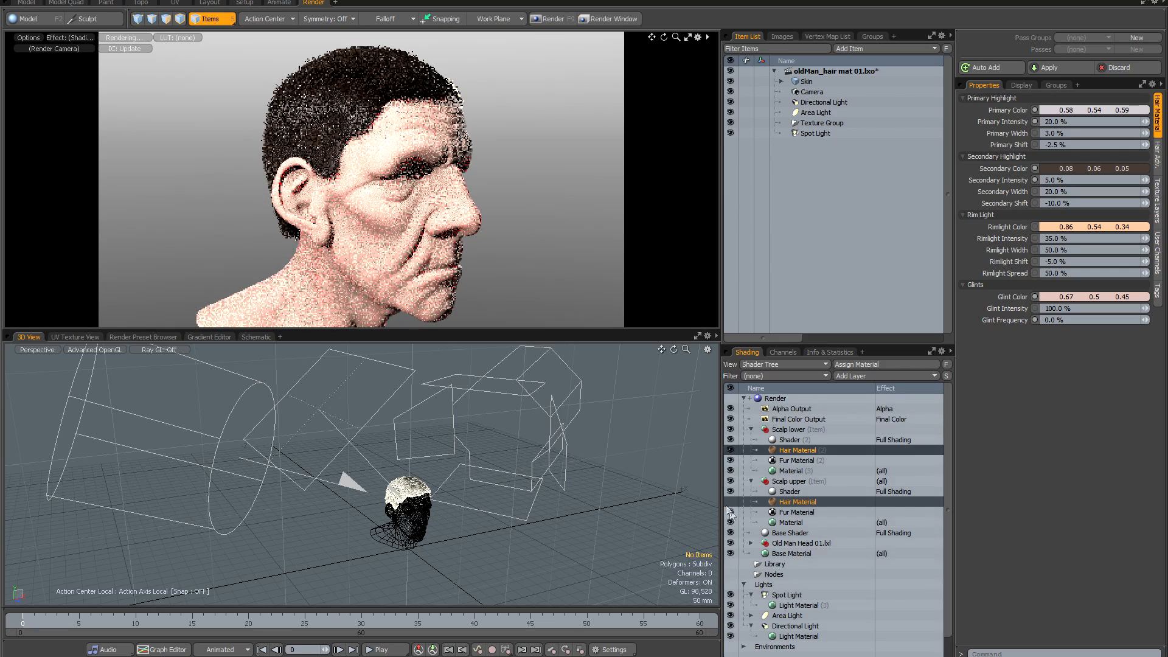
{"action": "left_click", "coordinate": [730, 501]}
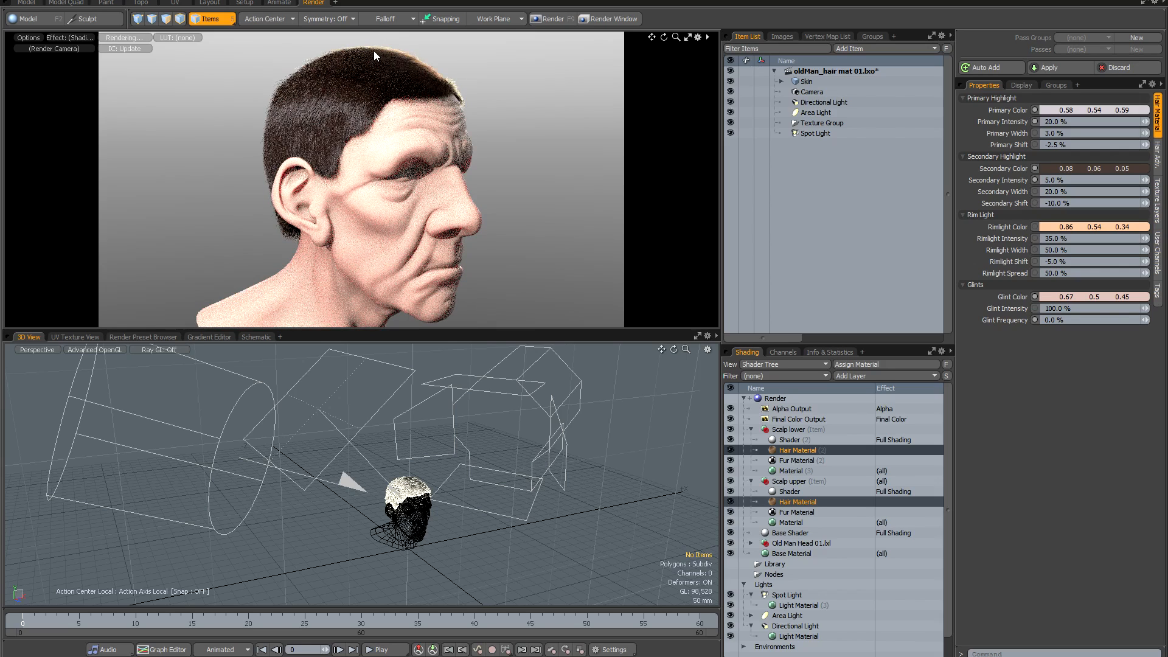
{"action": "left_click", "coordinate": [132, 39]}
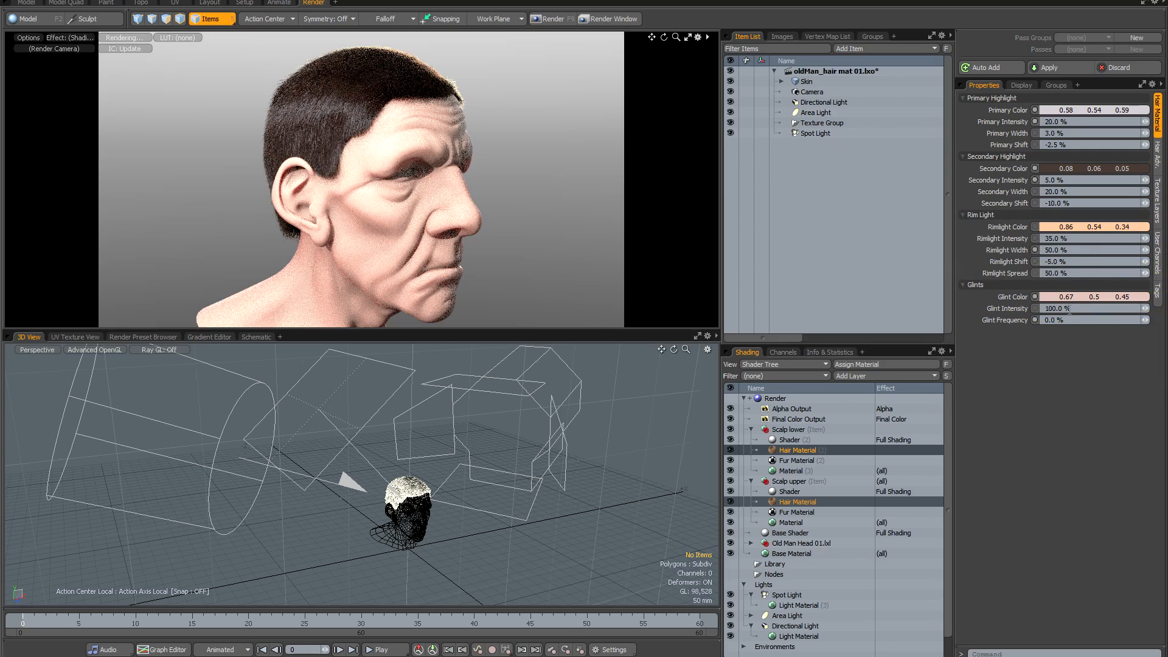
- Test the Rimlight Spread of both Hair Materials at 80% and 10%, and return it to 50%
{"action": "left_click", "coordinate": [1079, 272]}
{"action": "type", "text": "80"}
{"action": "key", "text": "Return"}
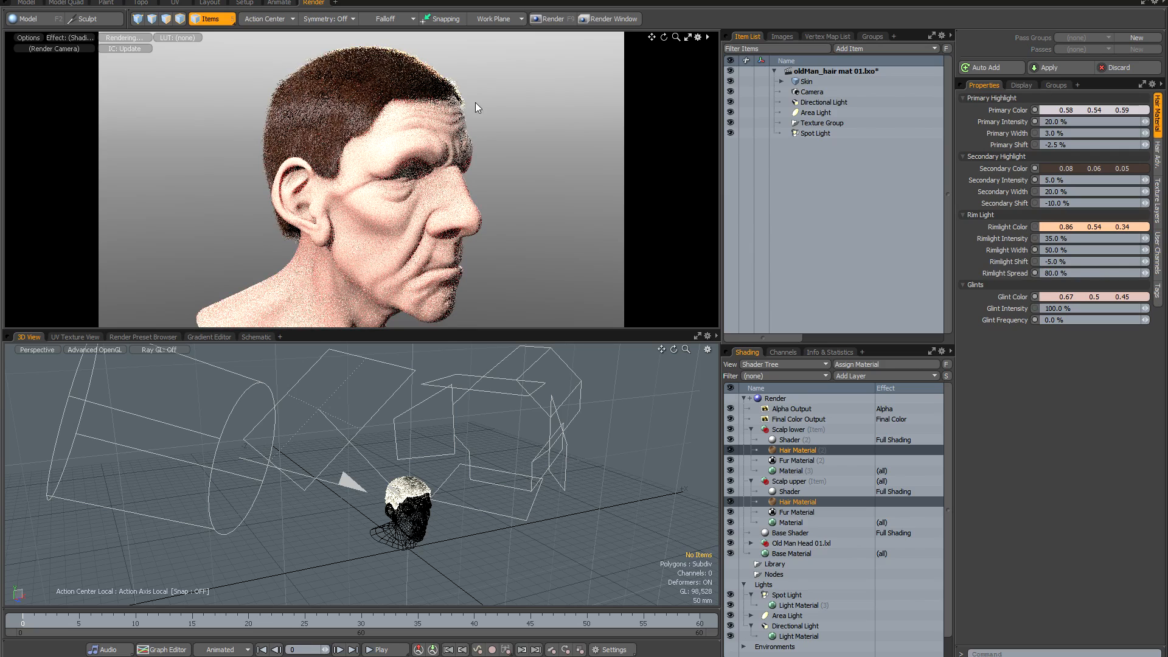
{"action": "left_click", "coordinate": [1070, 271]}
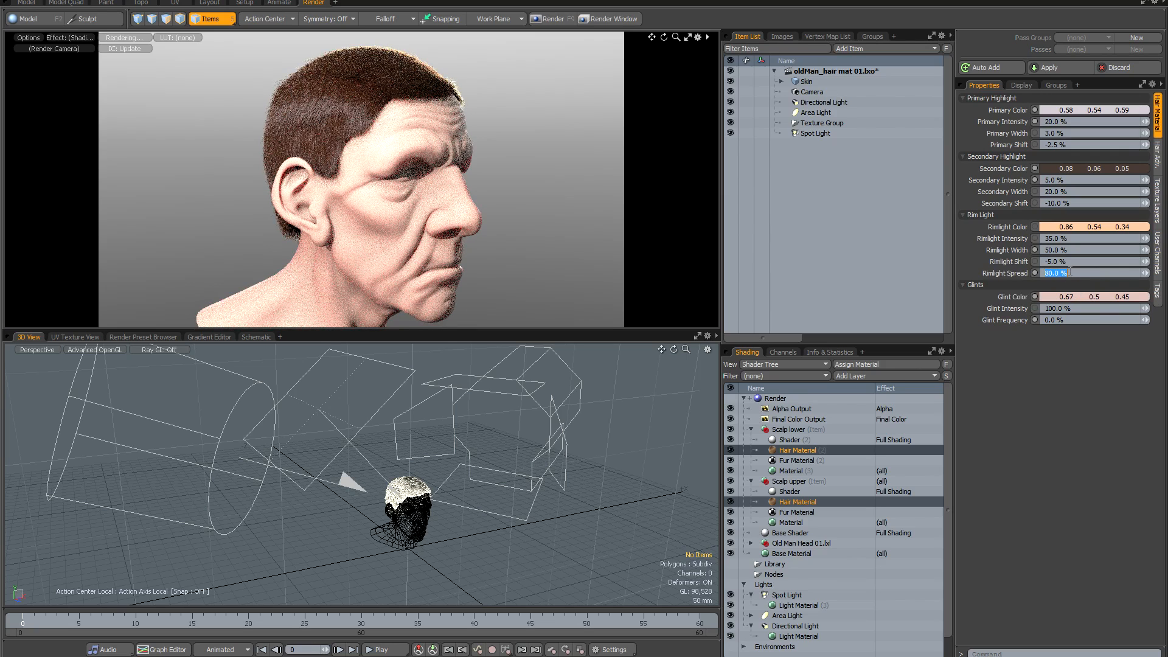
{"action": "type", "text": "10"}
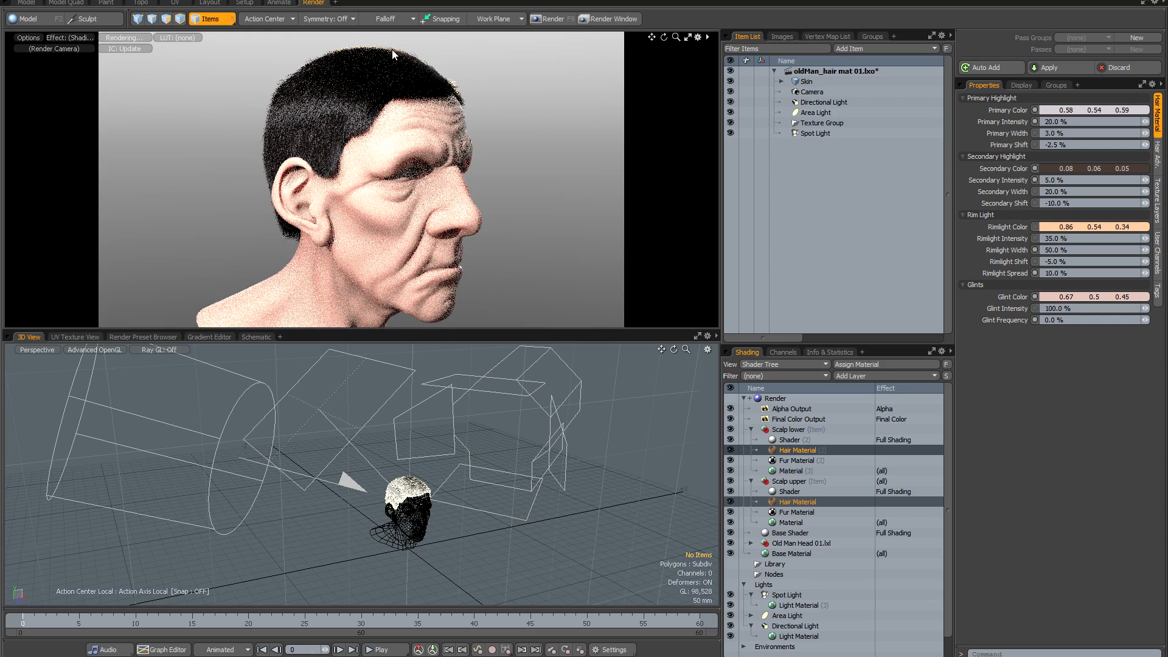
{"action": "left_click", "coordinate": [1078, 274]}
{"action": "type", "text": "50"}
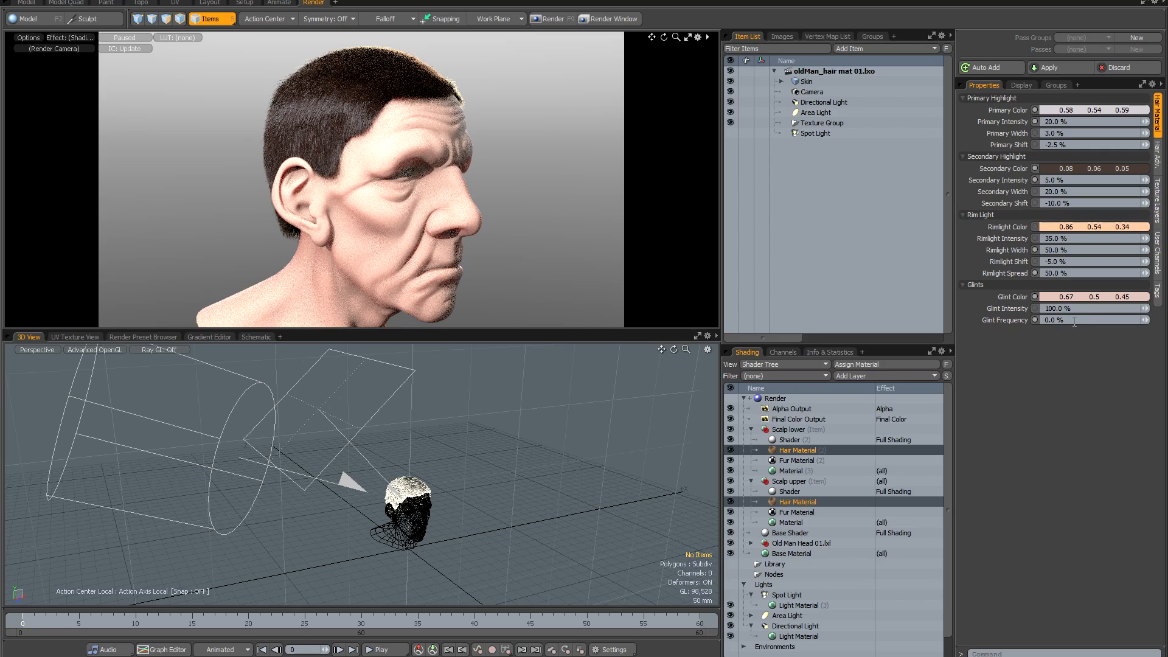
- Set the Glint Frequency of both Hair Materials to 0.1% and compare its render with the earlier Hair Material render without glints
{"action": "left_click_drag", "start_coordinate": [1051, 319], "coordinate": [1059, 320]}
{"action": "type", "text": "1"}
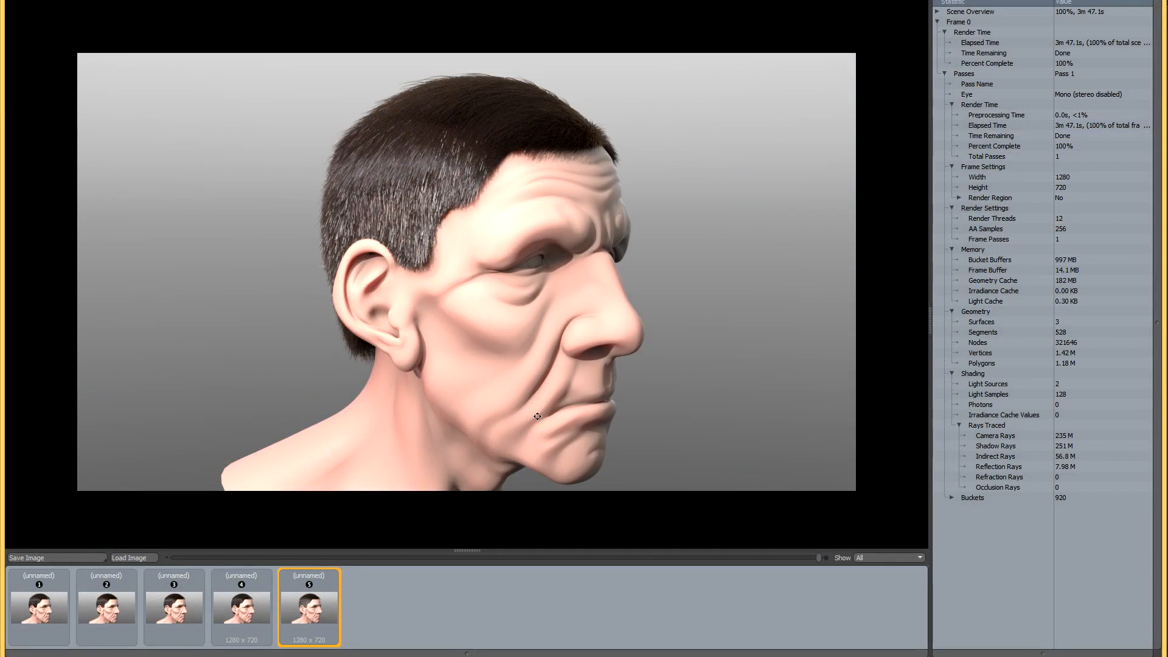
{"action": "left_click", "coordinate": [177, 608]}
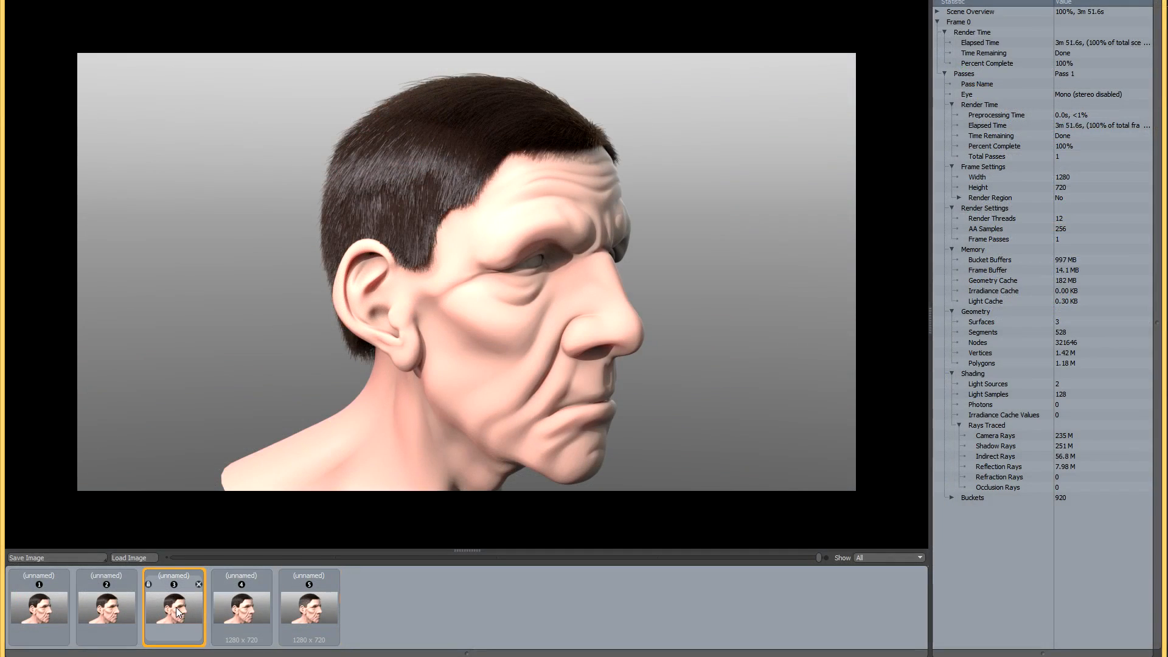
{"action": "left_click", "coordinate": [316, 611]}
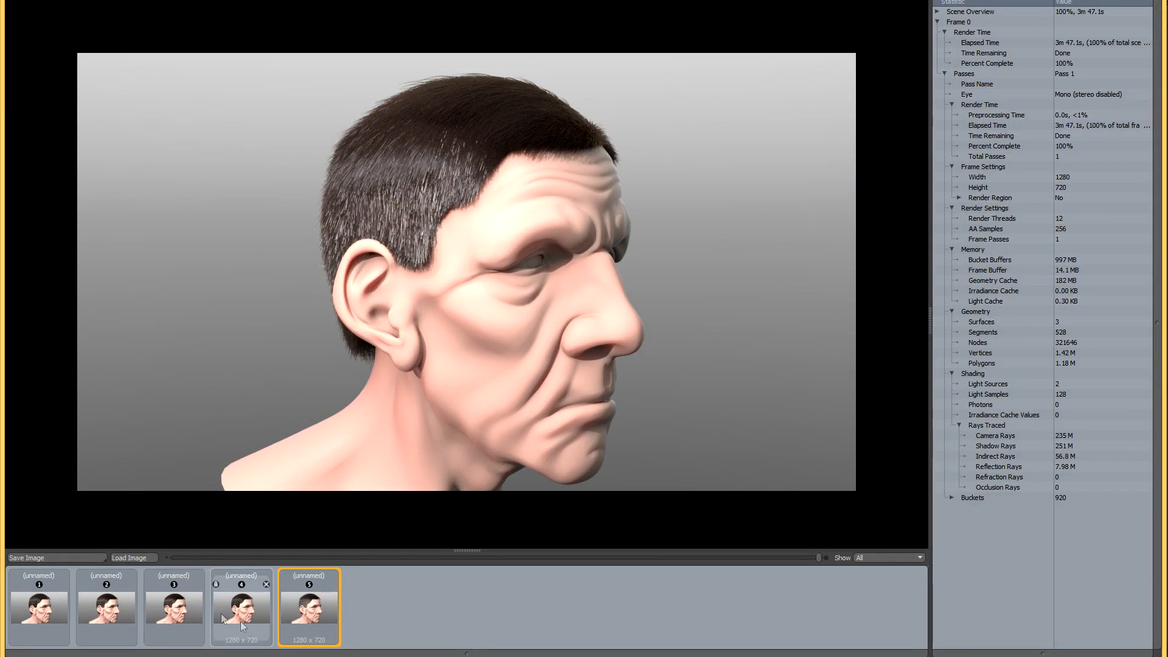
{"action": "left_click", "coordinate": [187, 608]}
{"action": "left_click", "coordinate": [313, 618]}
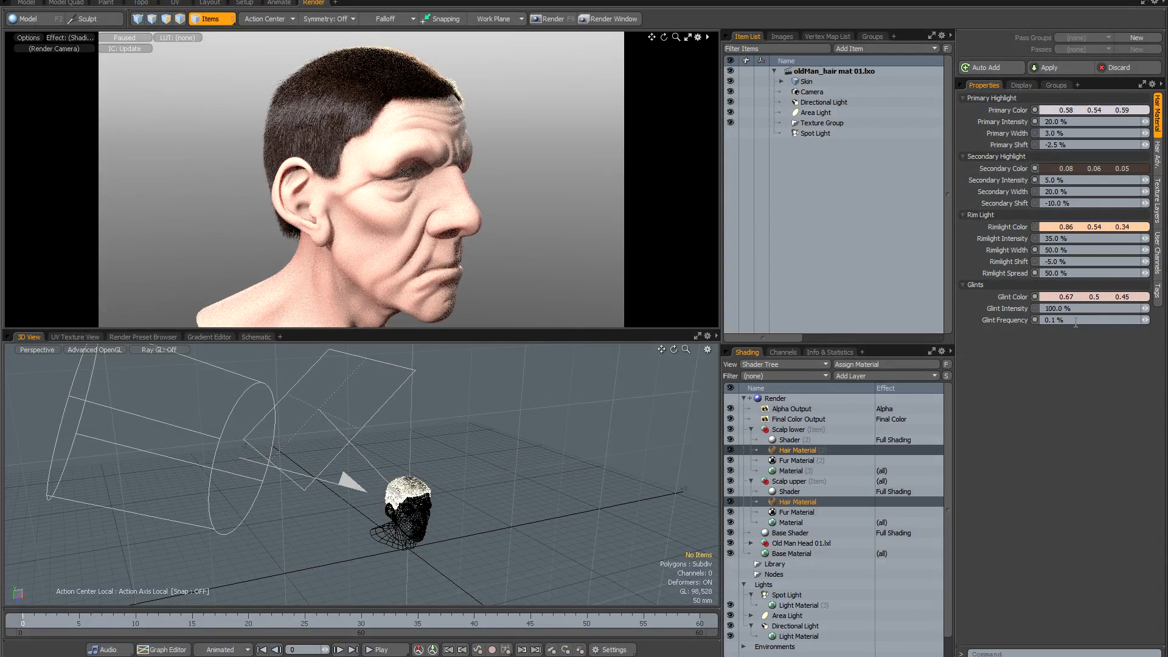
- Set the Hair Materials' Glint Frequency to 0% and their advanced Global Illumination option to Receive Indirect Lighting
{"action": "left_click", "coordinate": [1075, 321]}
{"action": "type", "text": "0"}
{"action": "left_click", "coordinate": [1157, 160]}
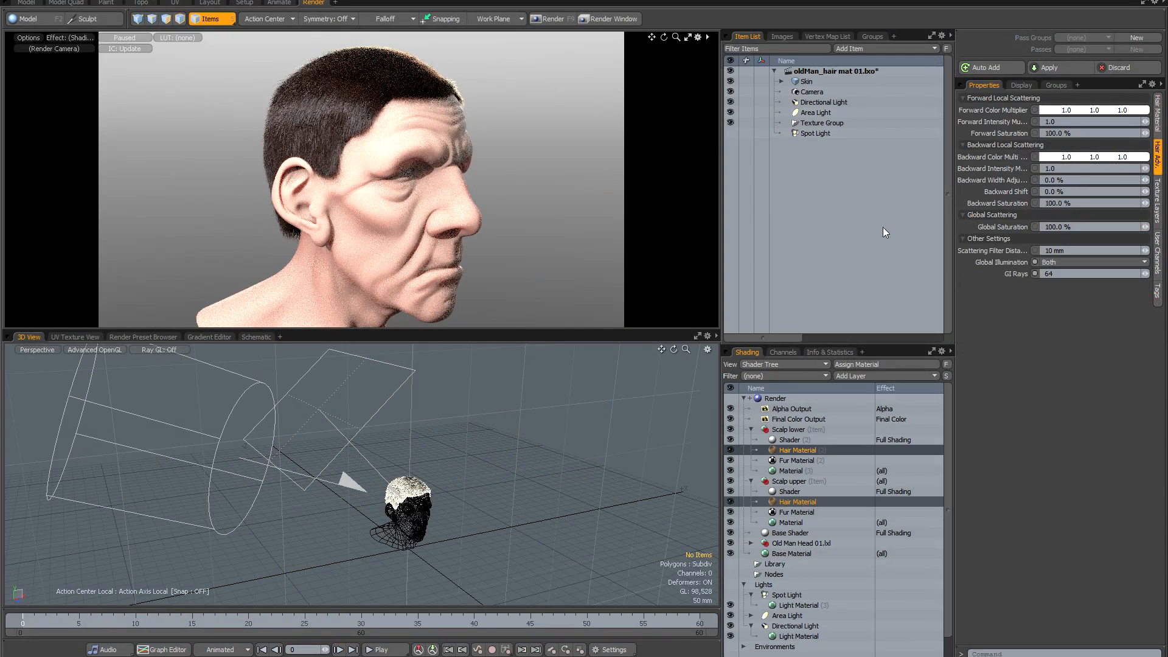
{"action": "left_click", "coordinate": [1086, 262]}
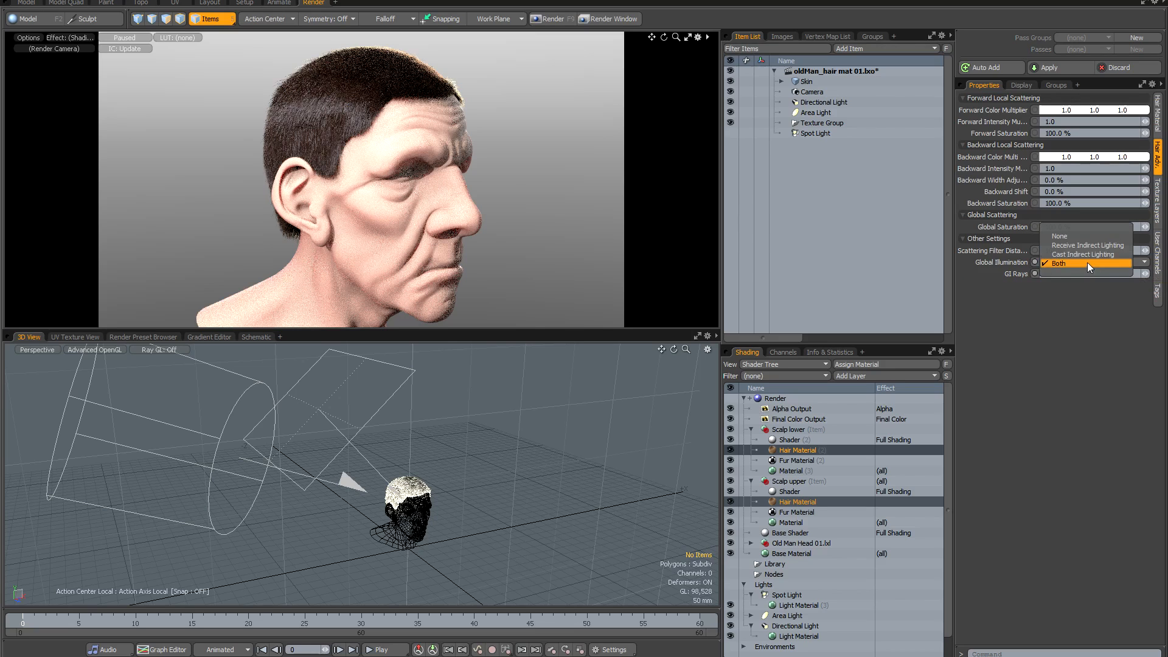
{"action": "left_click", "coordinate": [1088, 247]}
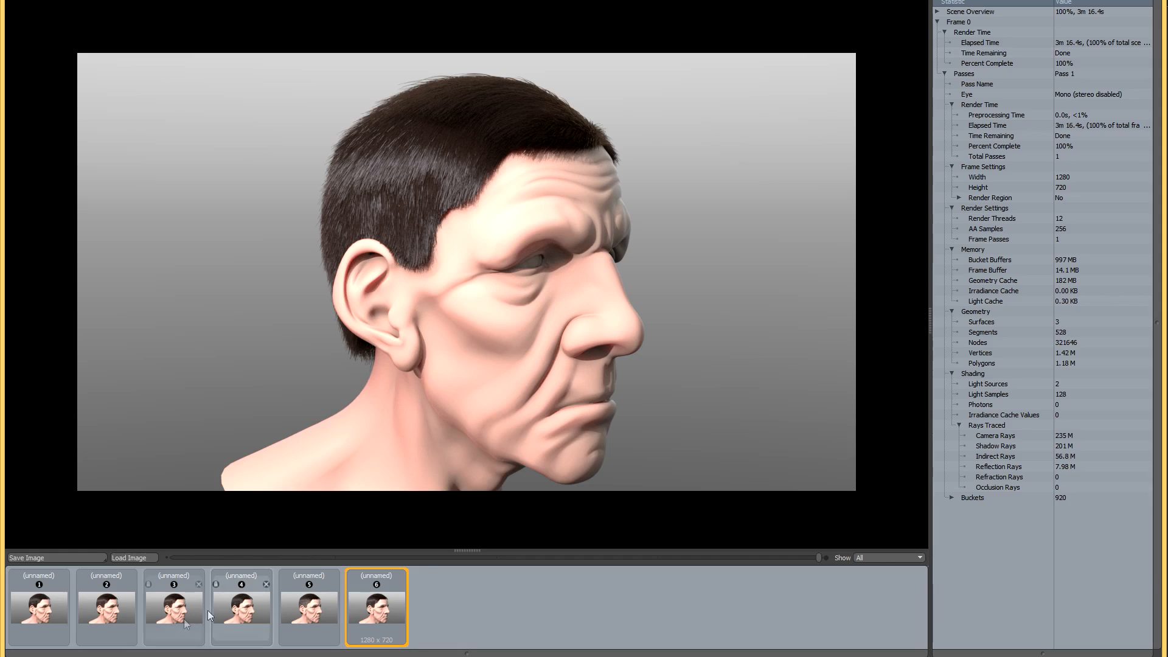
- Compare the Receive Indirect Lighting render with the earlier Hair Material render and the plain fur render, including their render times
{"action": "left_click", "coordinate": [170, 612]}
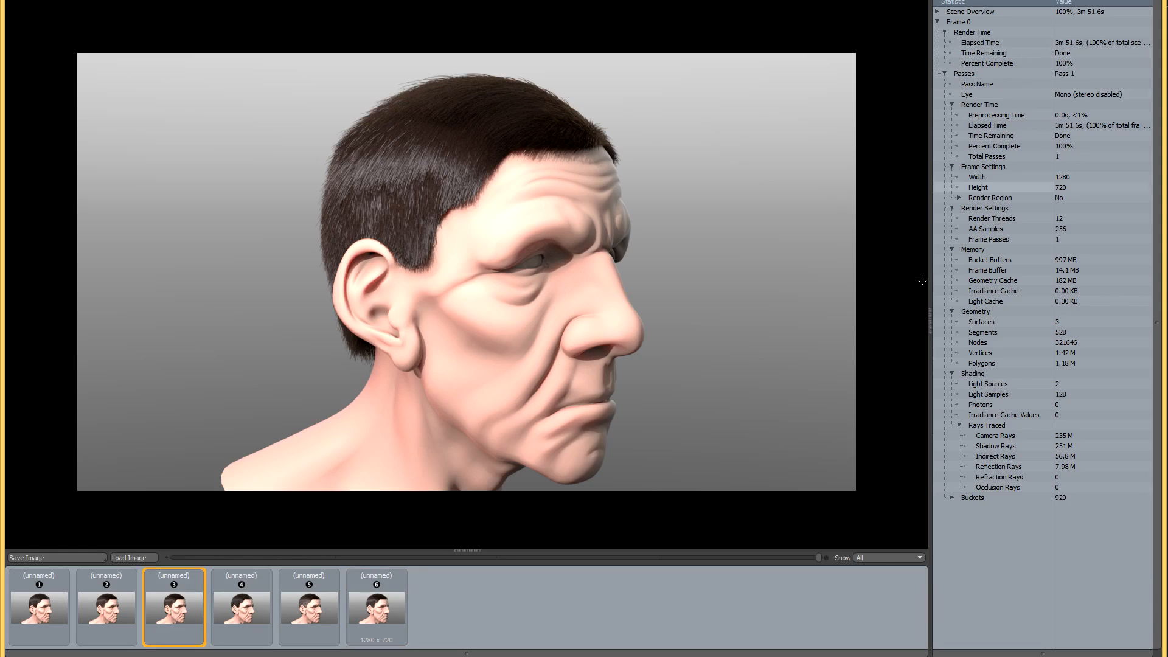
{"action": "left_click", "coordinate": [387, 616]}
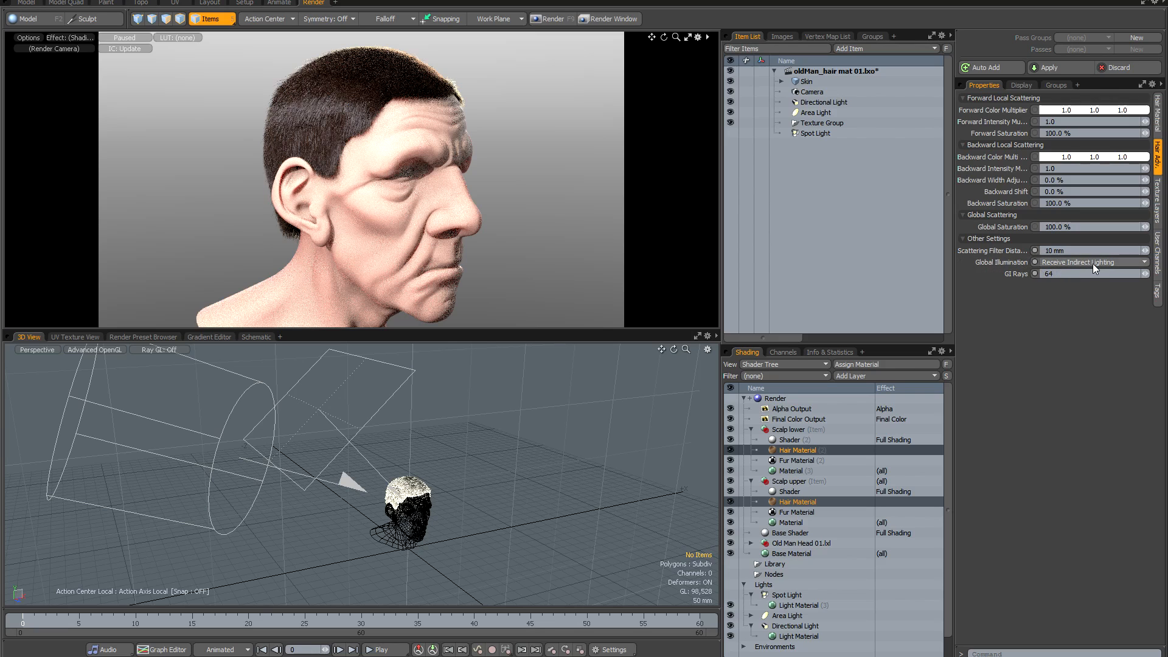
{"action": "left_click", "coordinate": [608, 19]}
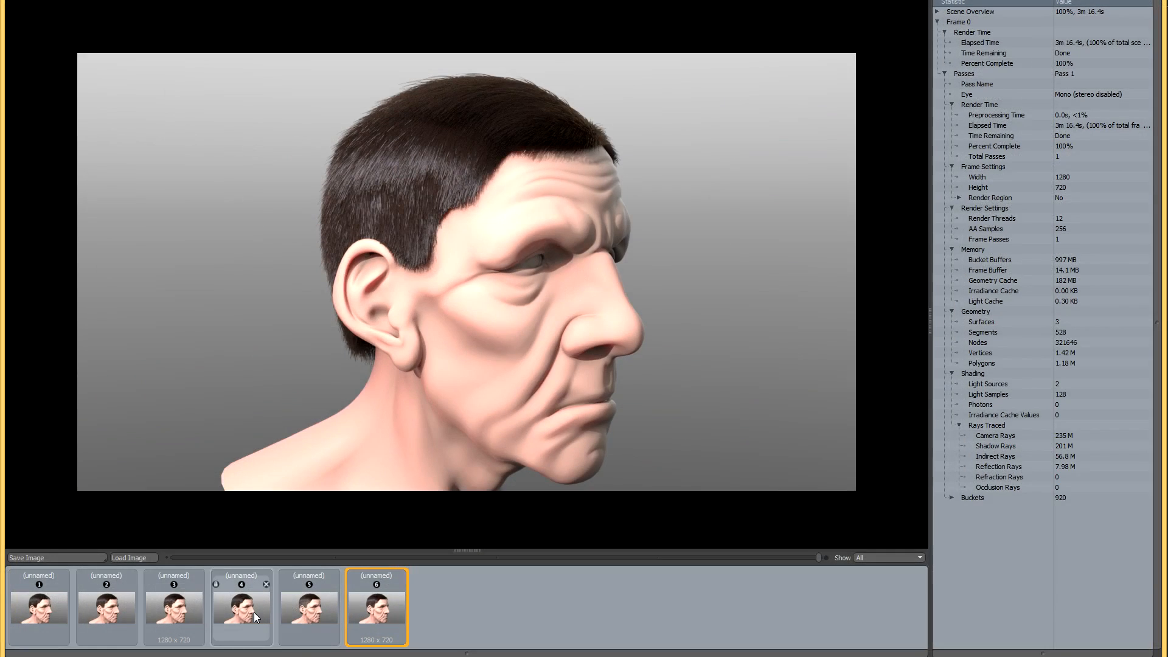
{"action": "left_click", "coordinate": [254, 612]}
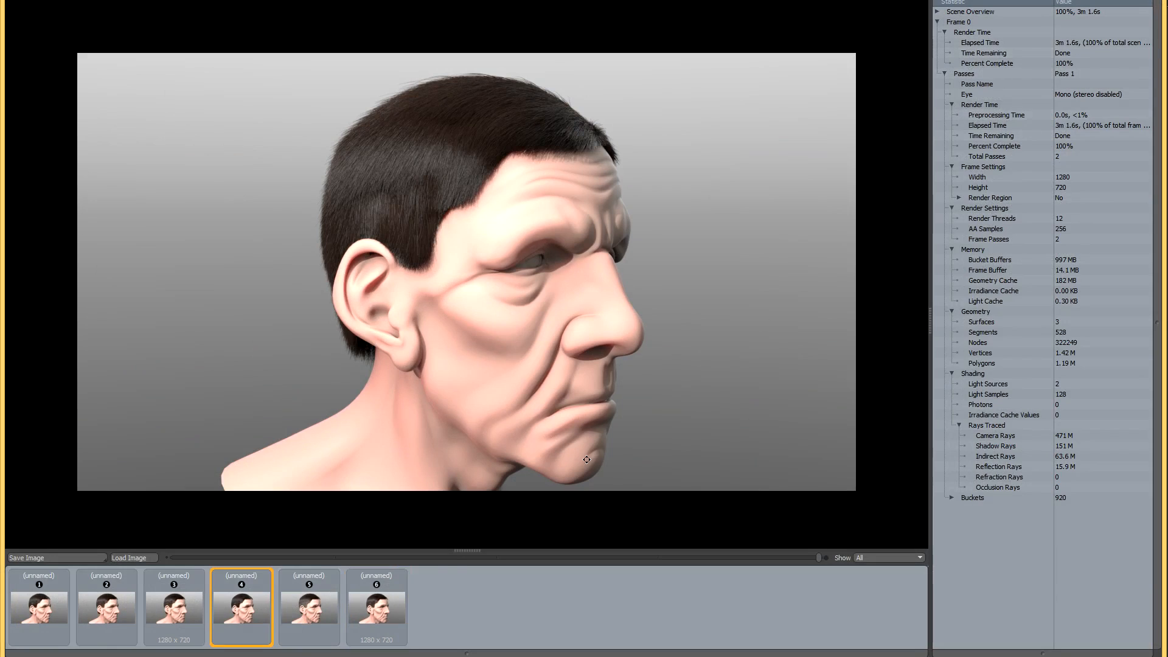
{"action": "left_click", "coordinate": [386, 612]}
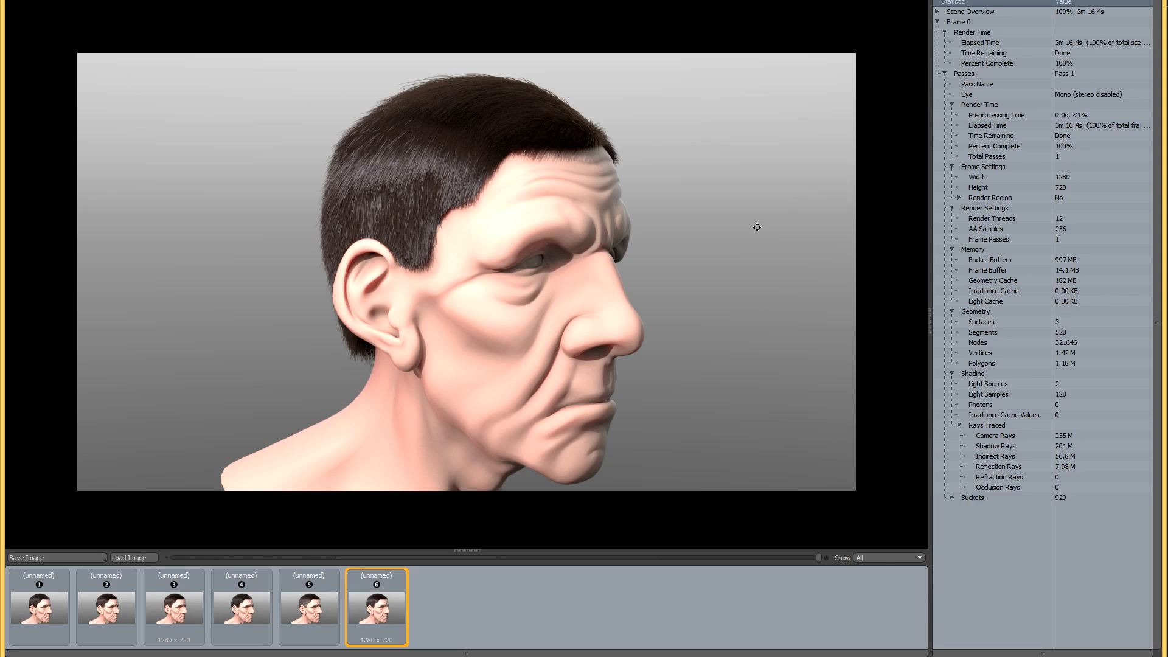
{"action": "left_click", "coordinate": [180, 613]}
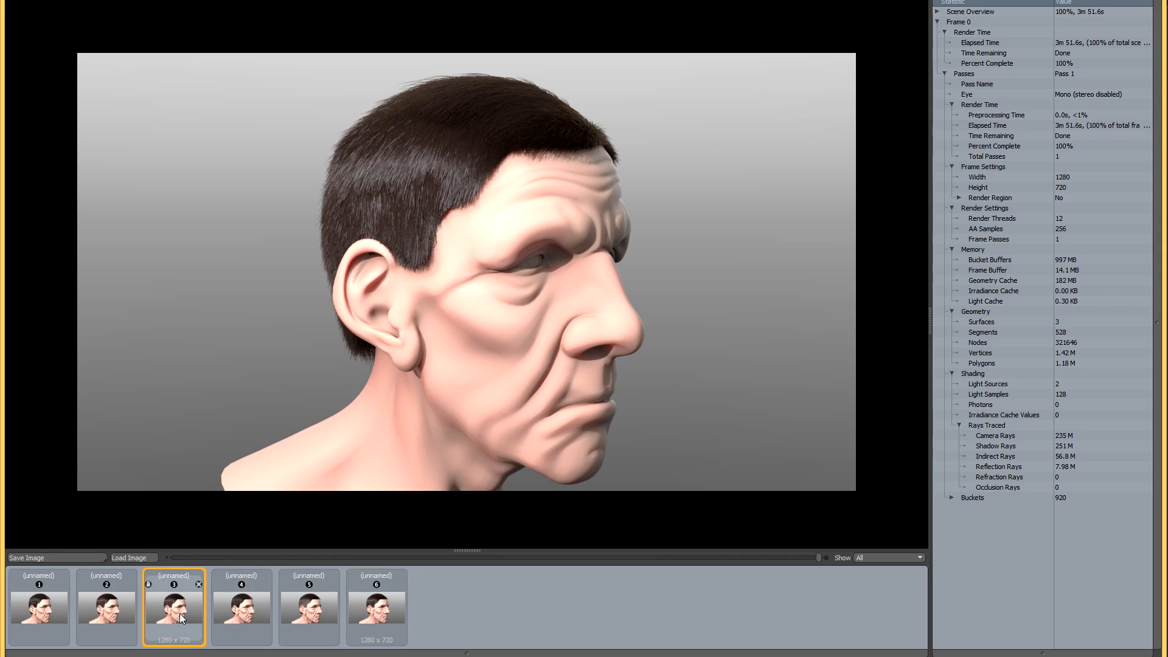
{"action": "left_click", "coordinate": [385, 618]}
{"action": "left_click", "coordinate": [178, 619]}
{"action": "left_click", "coordinate": [388, 614]}
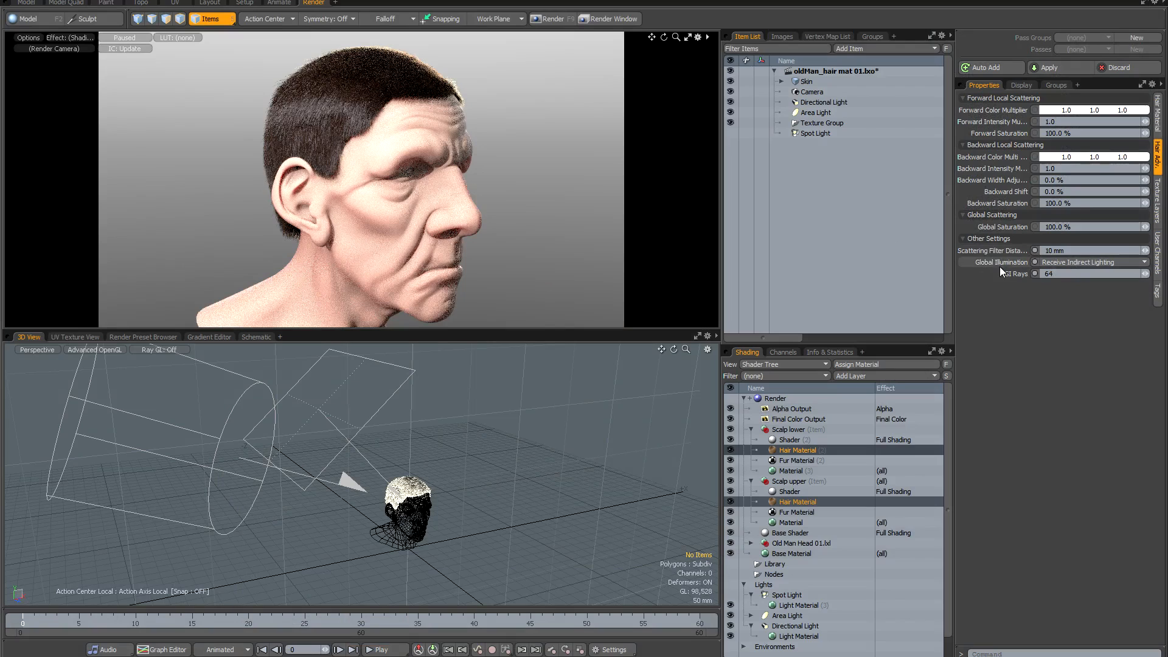
{"action": "left_click", "coordinate": [1060, 262]}
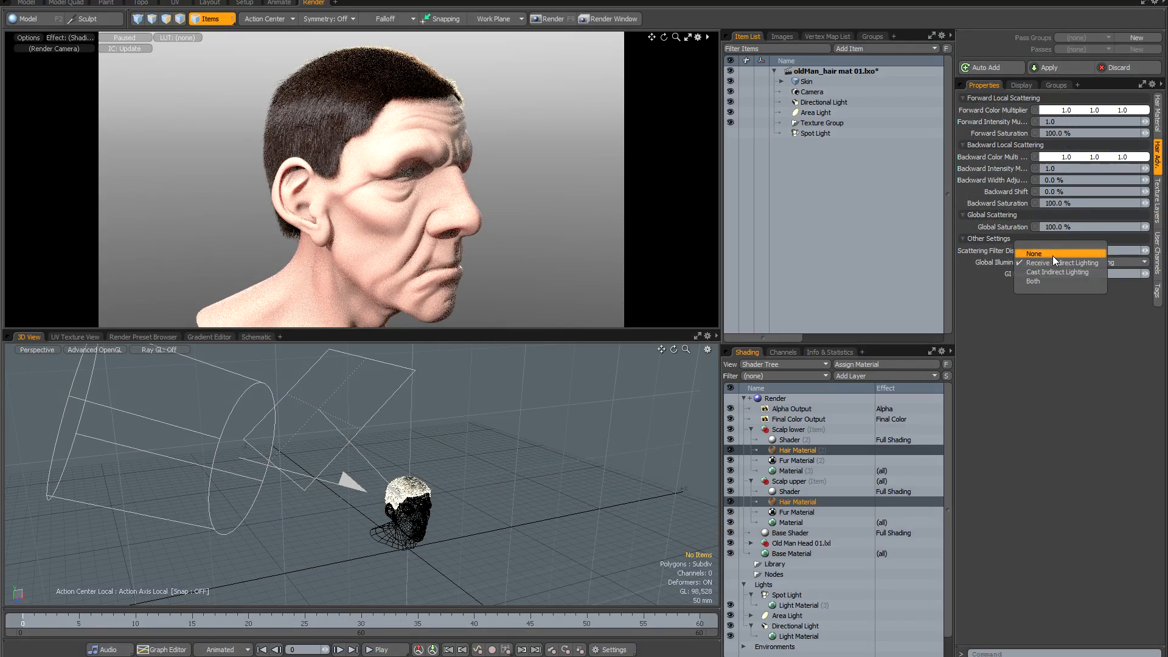
{"action": "left_click", "coordinate": [1052, 261]}
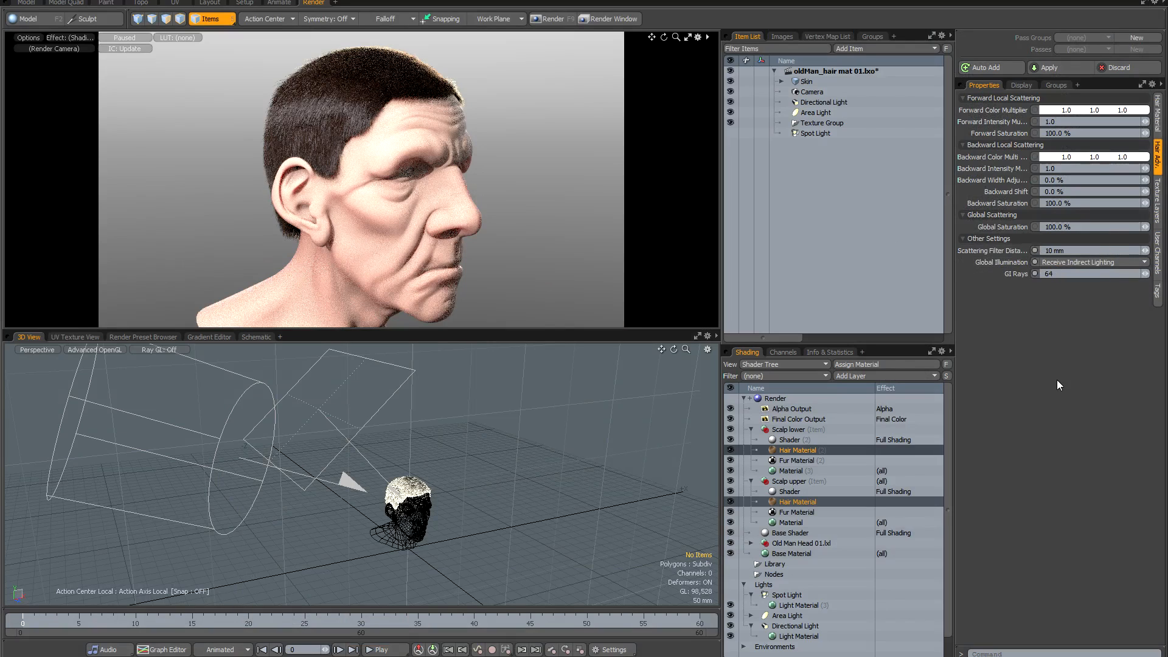